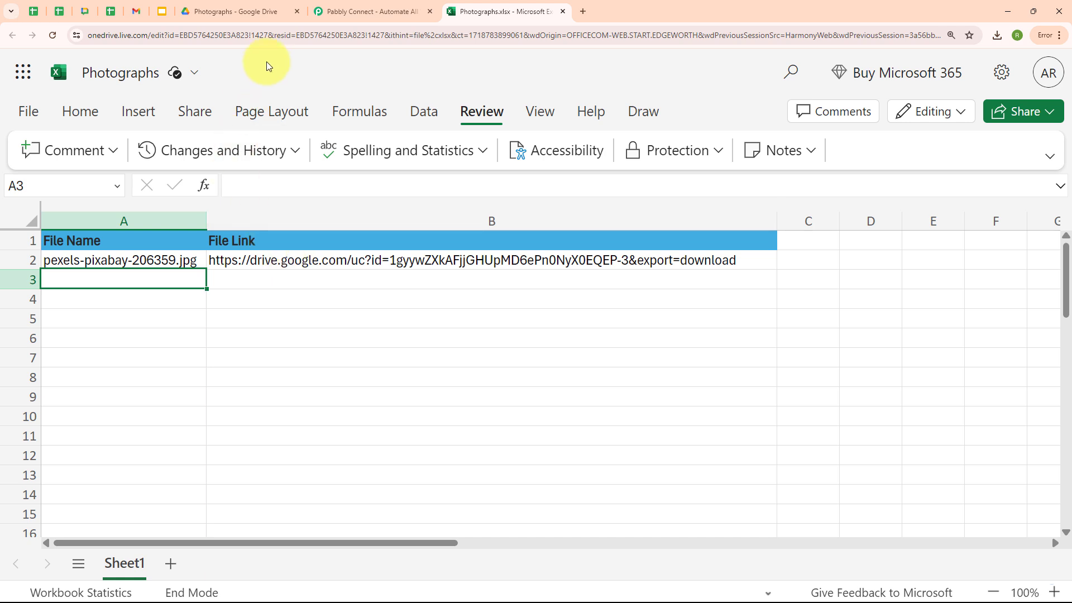
# Step: Switch to the Pabbly Connect website, sign in, and access the Pabbly Connect app's dashboard
pyautogui.click(346, 6)
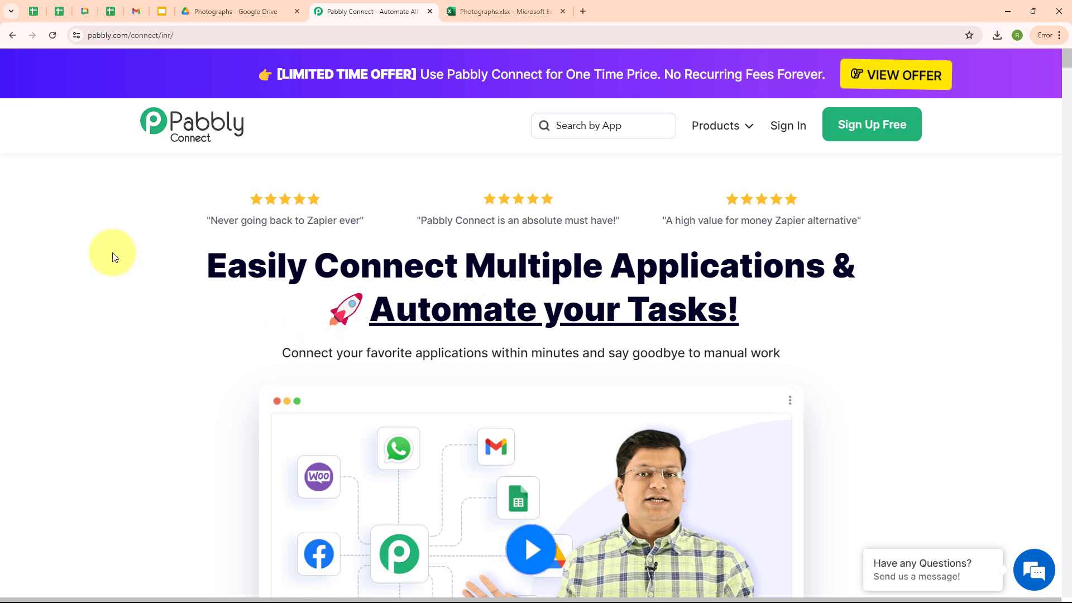
pyautogui.click(190, 36)
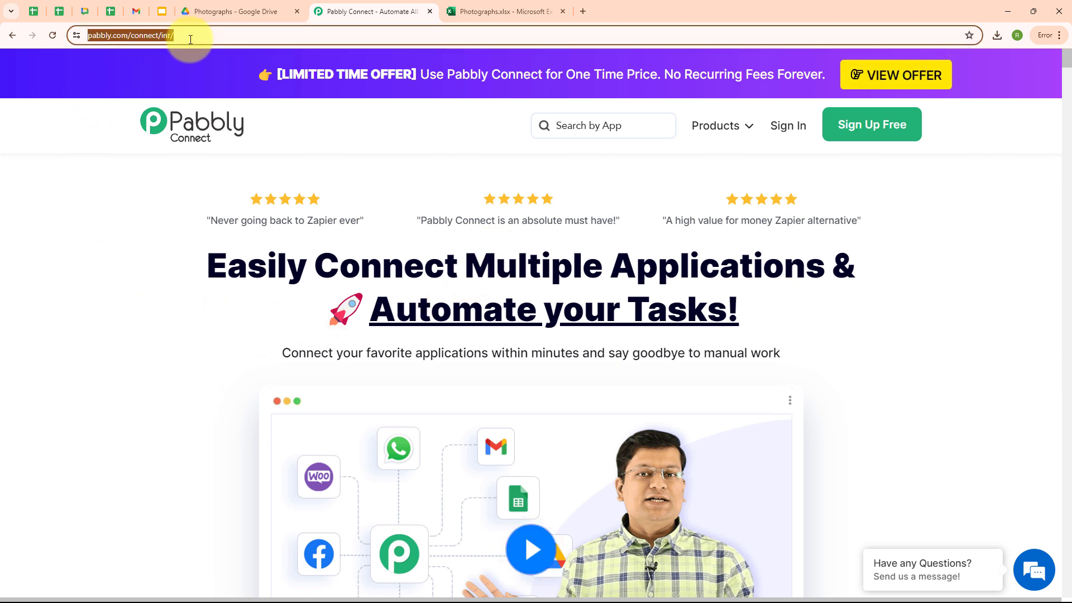
pyautogui.click(229, 194)
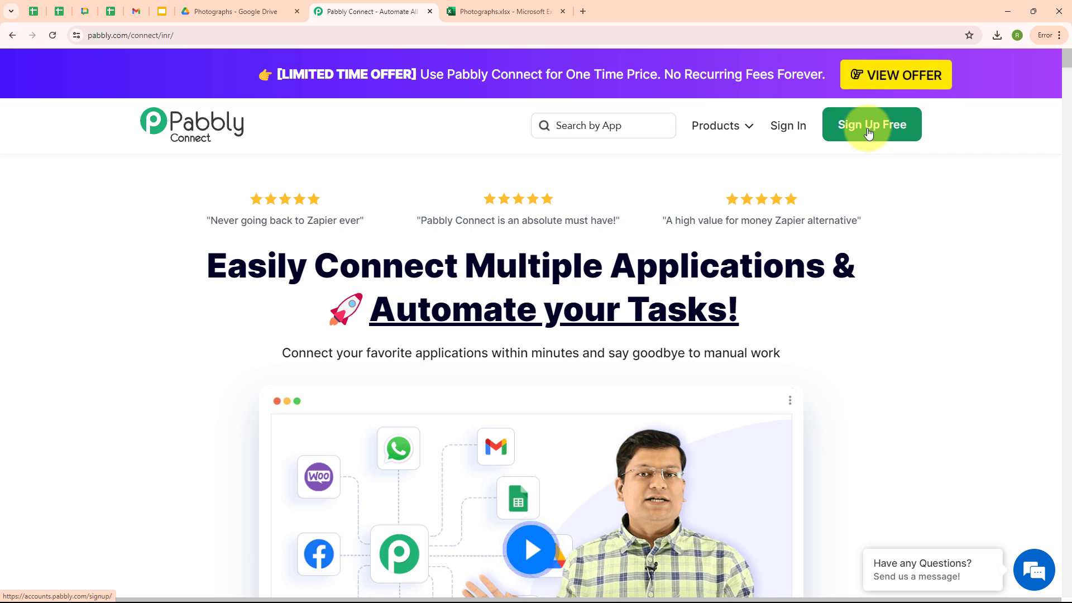
pyautogui.click(793, 129)
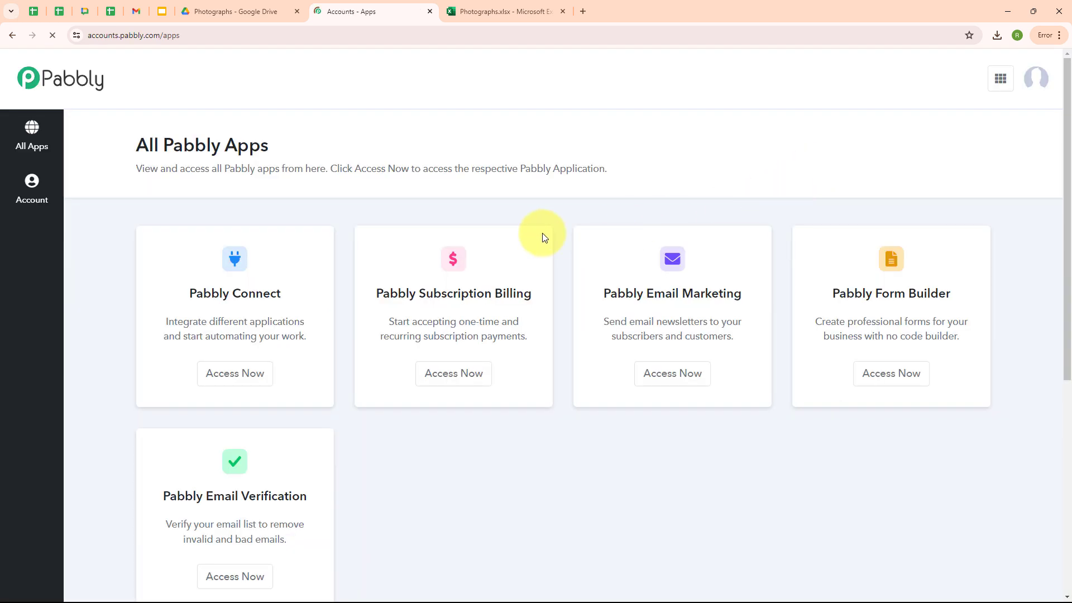
pyautogui.moveTo(133, 145); pyautogui.dragTo(361, 140)
pyautogui.click(364, 141)
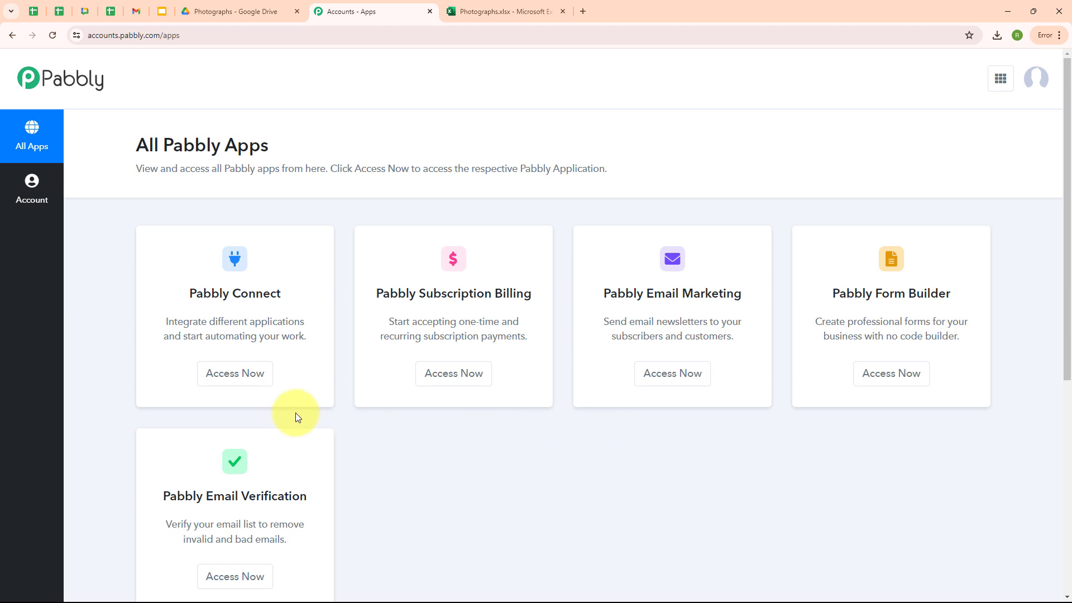
pyautogui.click(219, 382)
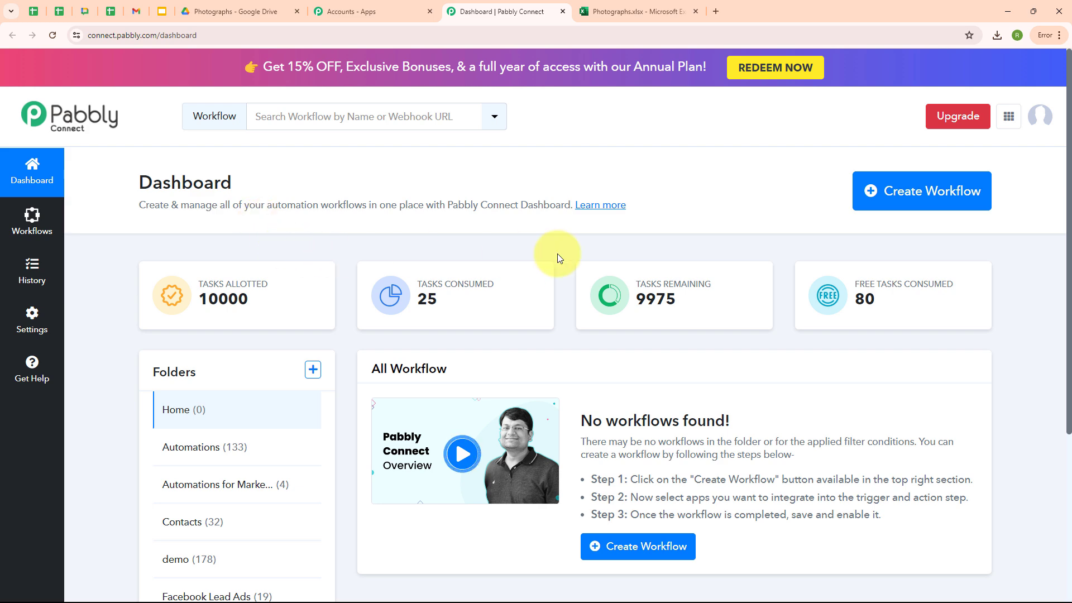
# Step: Create a workflow named "Add Google Drive File Links in Microsoft Excel" in the Automations folder
pyautogui.click(906, 210)
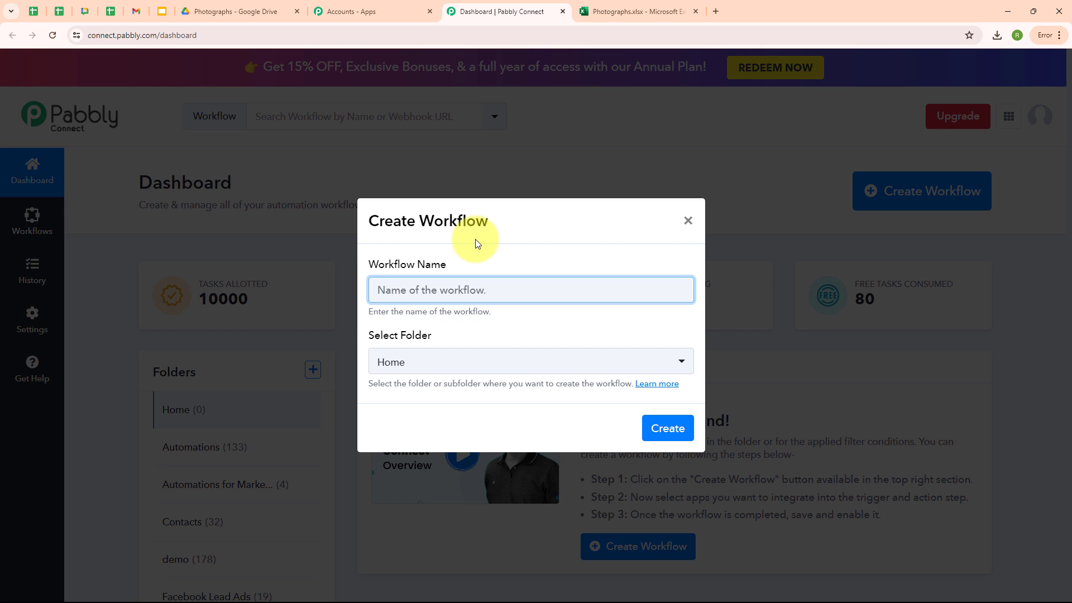
pyautogui.write('Add Google Drive File Links in Microsoft Excel')
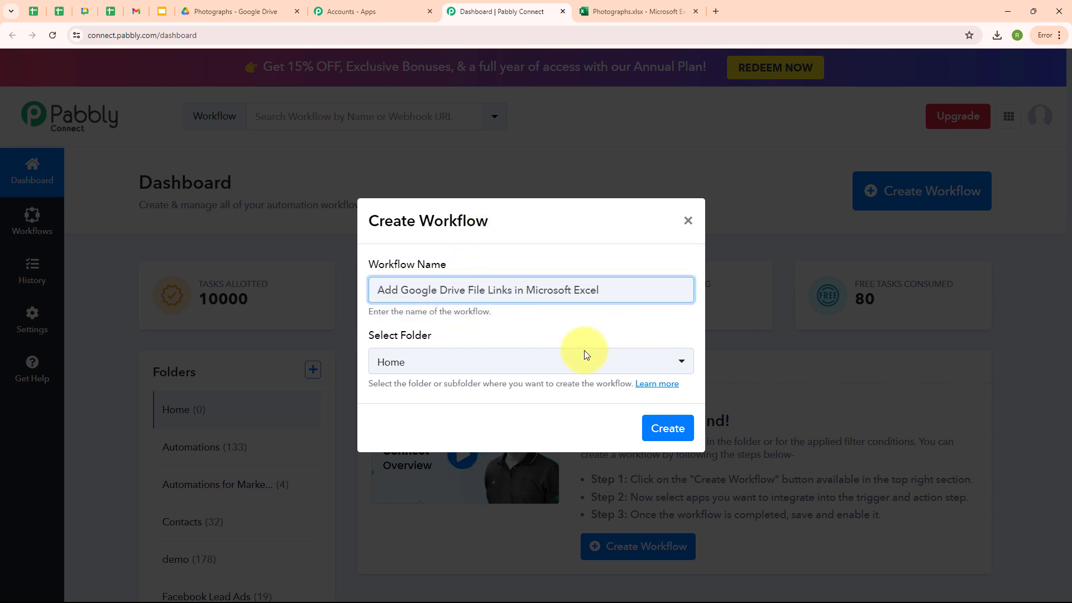
pyautogui.click(424, 370)
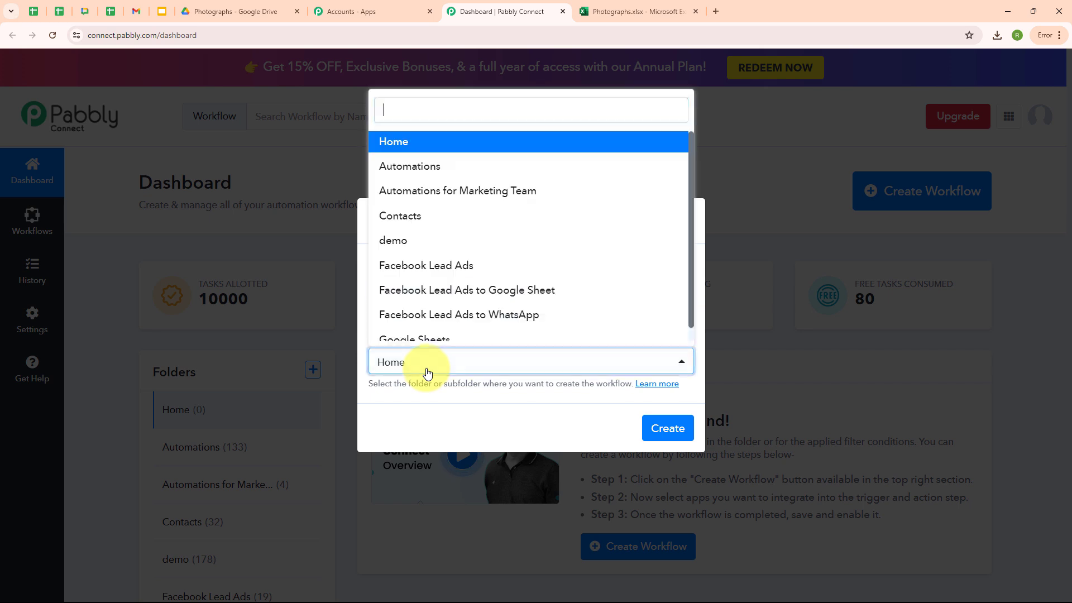
pyautogui.click(418, 166)
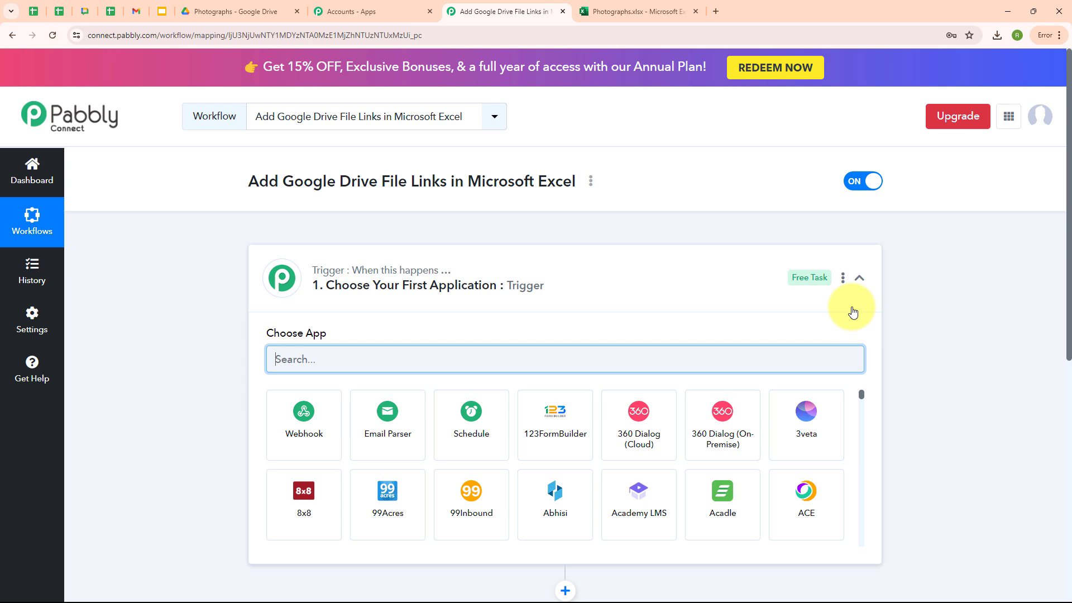
pyautogui.click(859, 277)
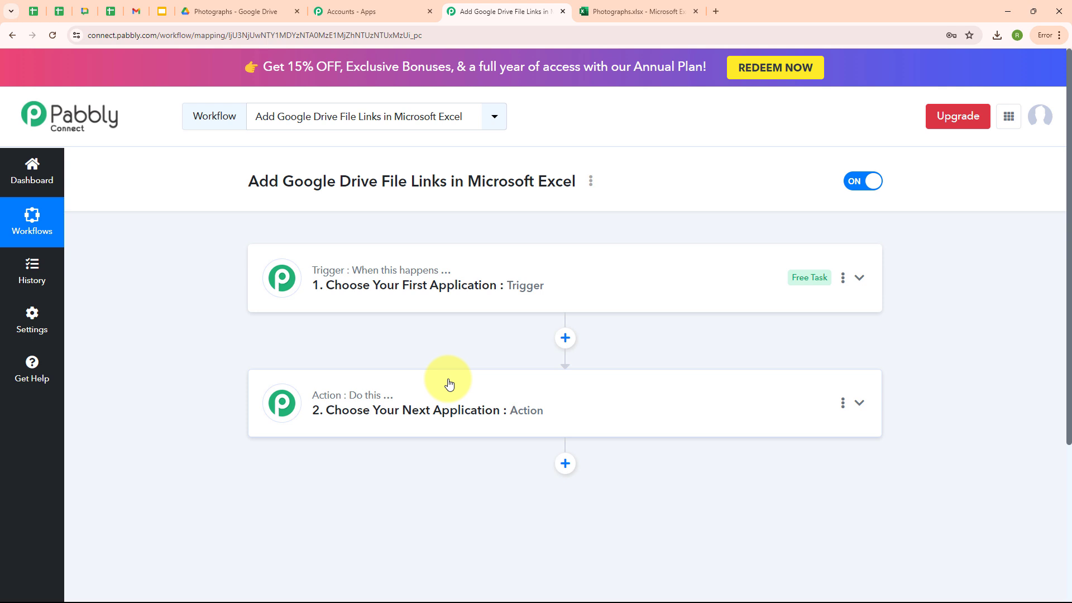
pyautogui.moveTo(327, 398)
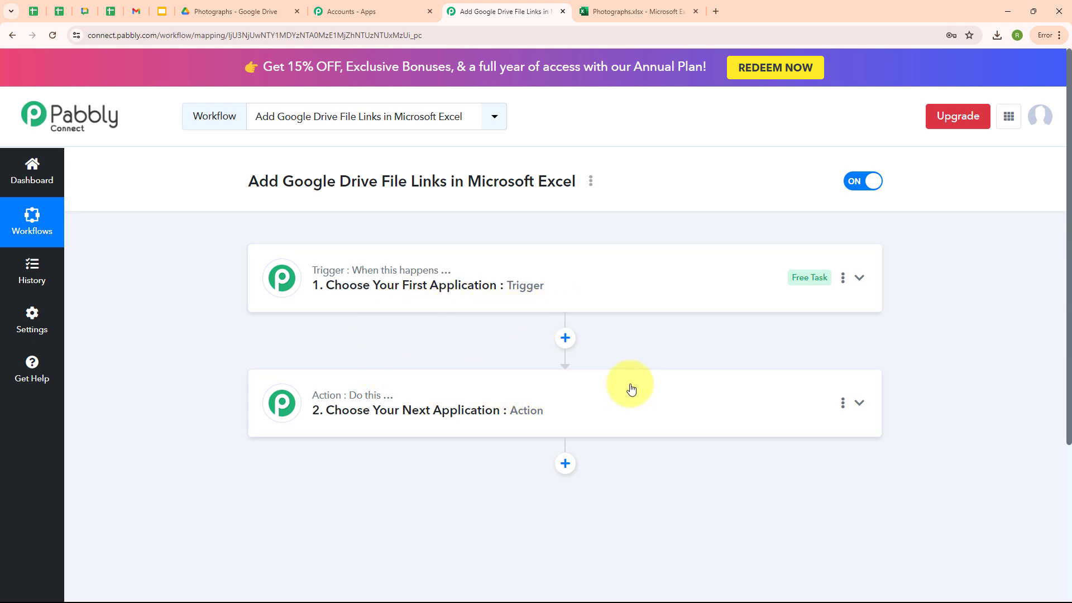
pyautogui.click(859, 280)
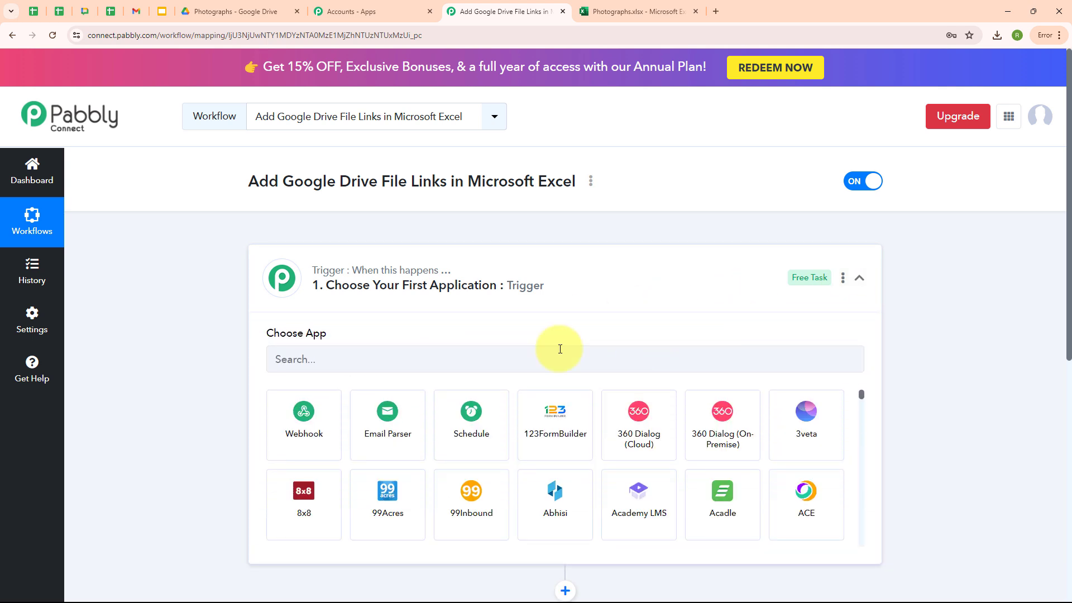
# Step: Set the workflow's trigger app to Google Drive with the New File in Specific Folder event
pyautogui.click(324, 354)
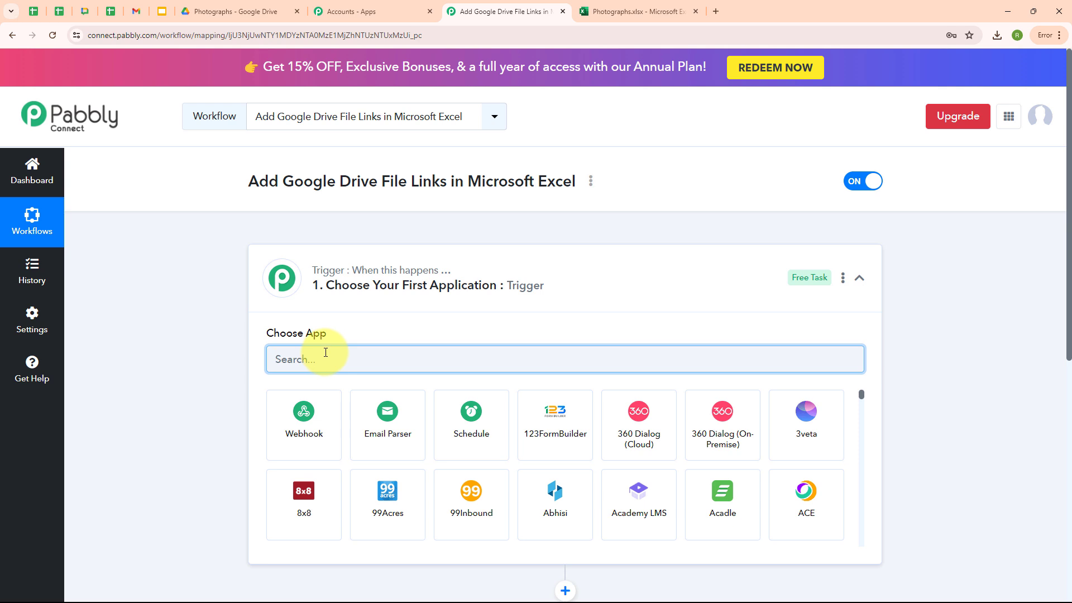
pyautogui.write('Goo')
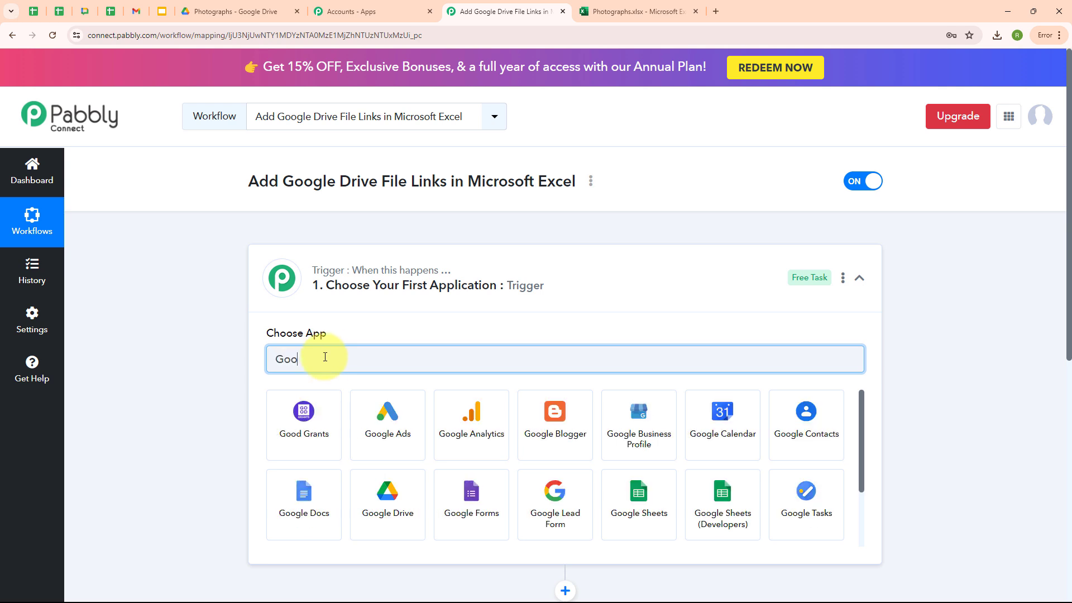
pyautogui.click(388, 480)
pyautogui.click(304, 420)
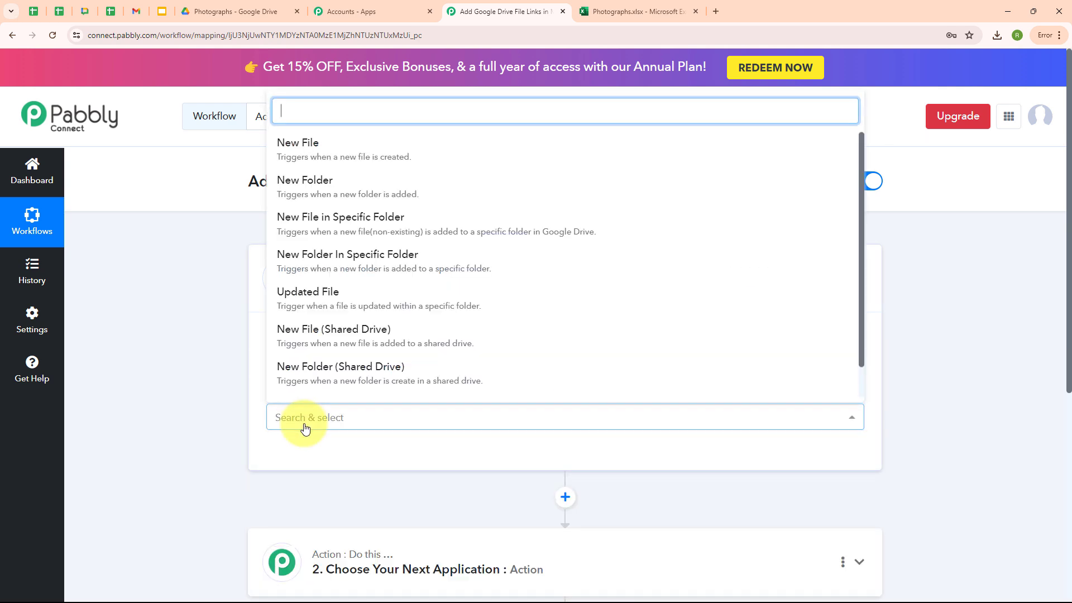
pyautogui.click(364, 229)
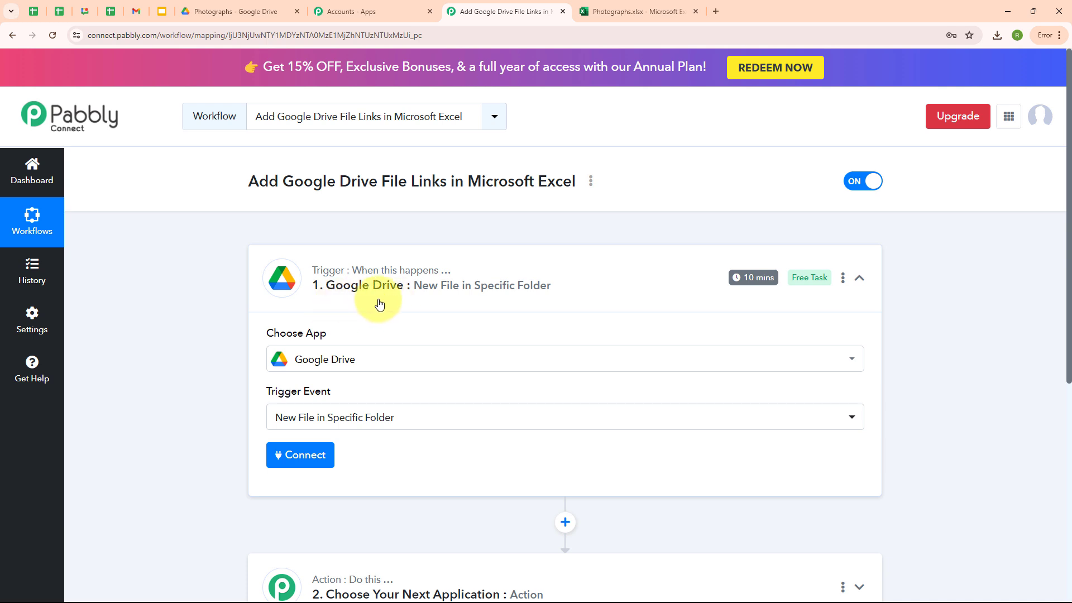
# Step: Connect the trigger to Google Drive through a new connection, signing in with the Google account and allowing access
pyautogui.click(306, 465)
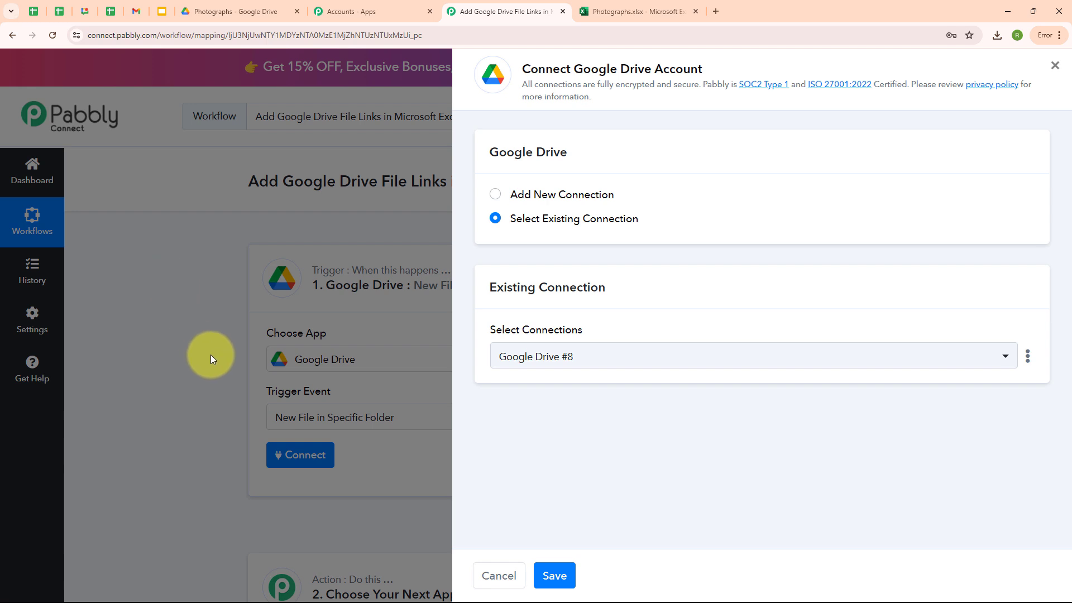
pyautogui.click(493, 195)
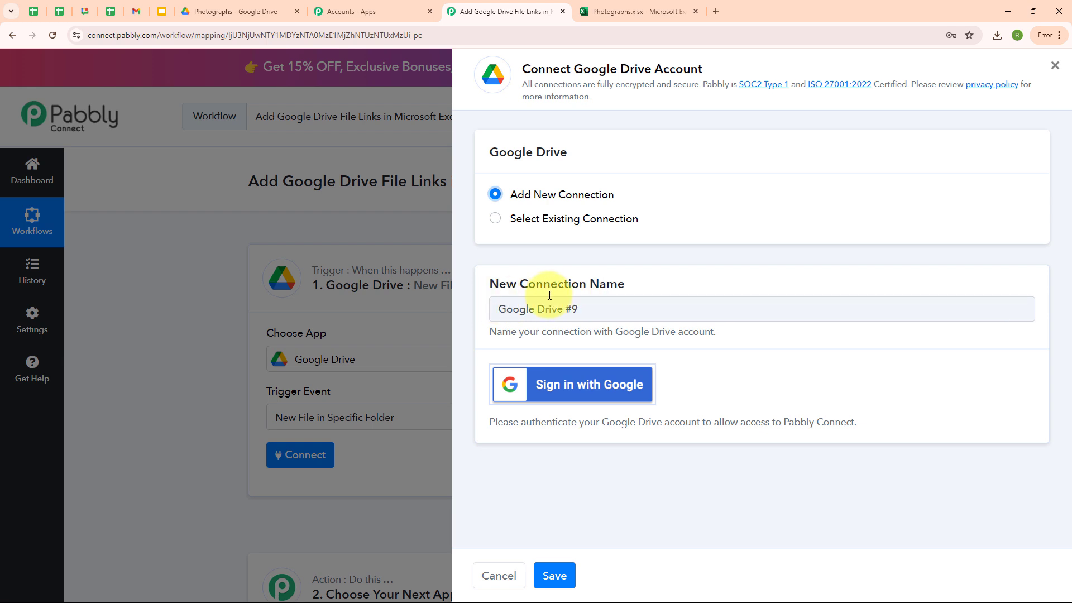
pyautogui.click(572, 394)
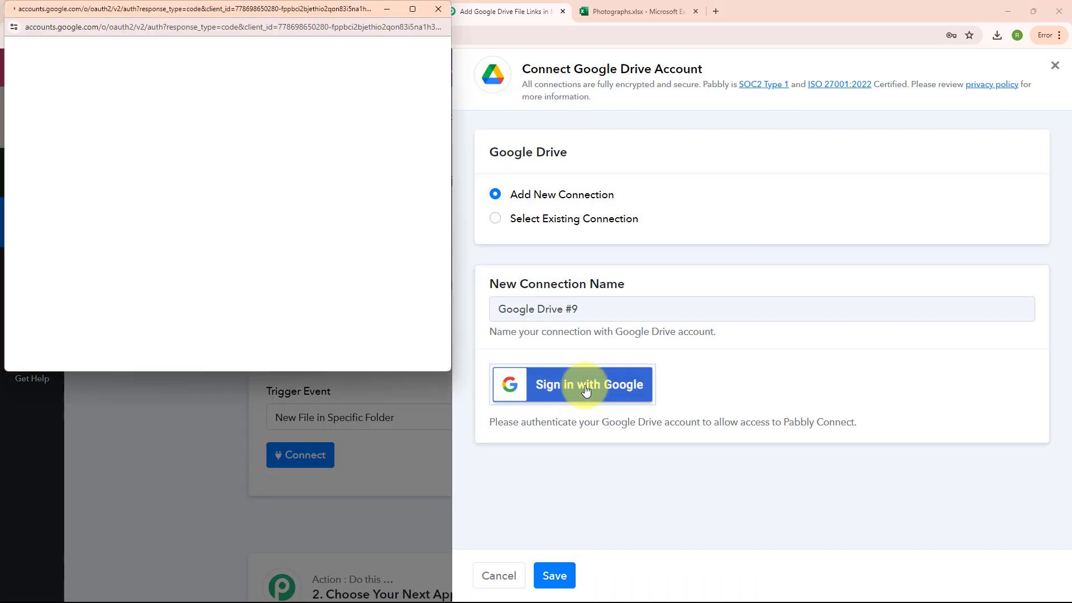
pyautogui.click(354, 126)
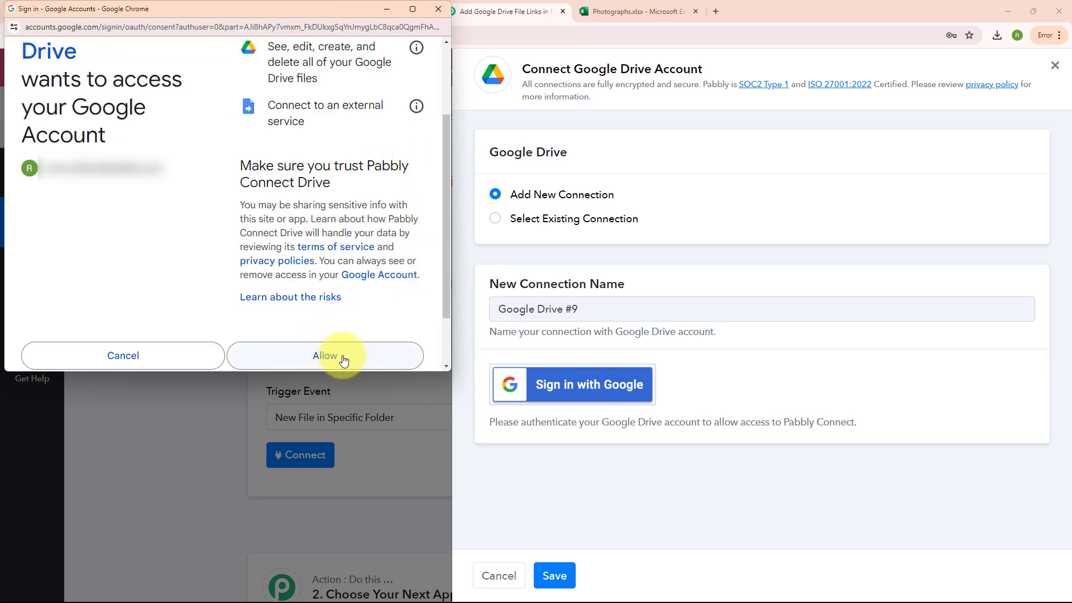
pyautogui.click(344, 360)
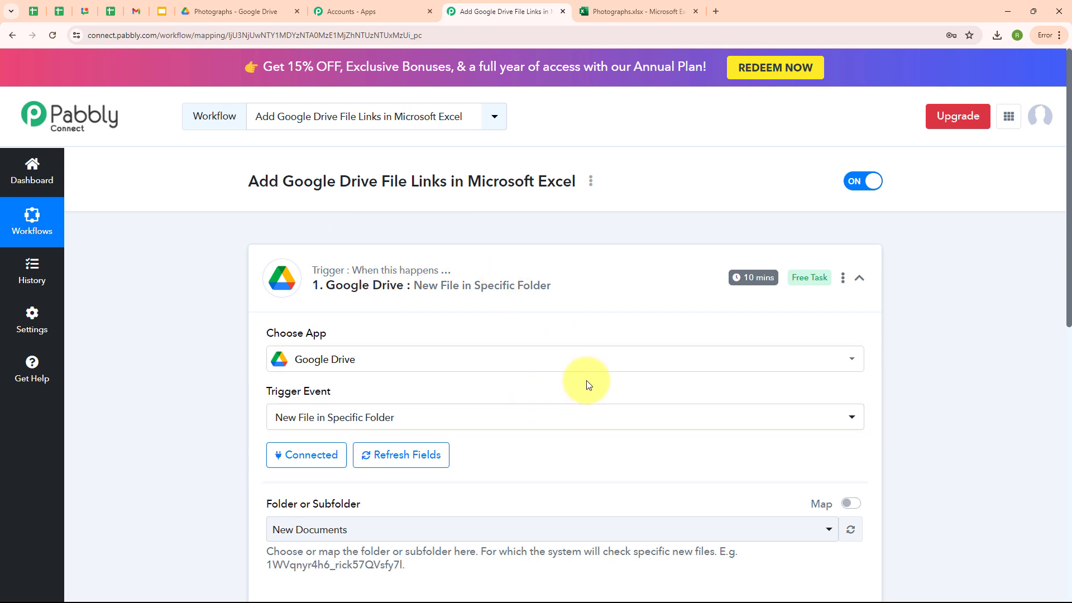
# Step: Check the folder's name in Google Drive and set the trigger's Folder or Subfolder to Photographs
pyautogui.scroll(-3, 586, 381)
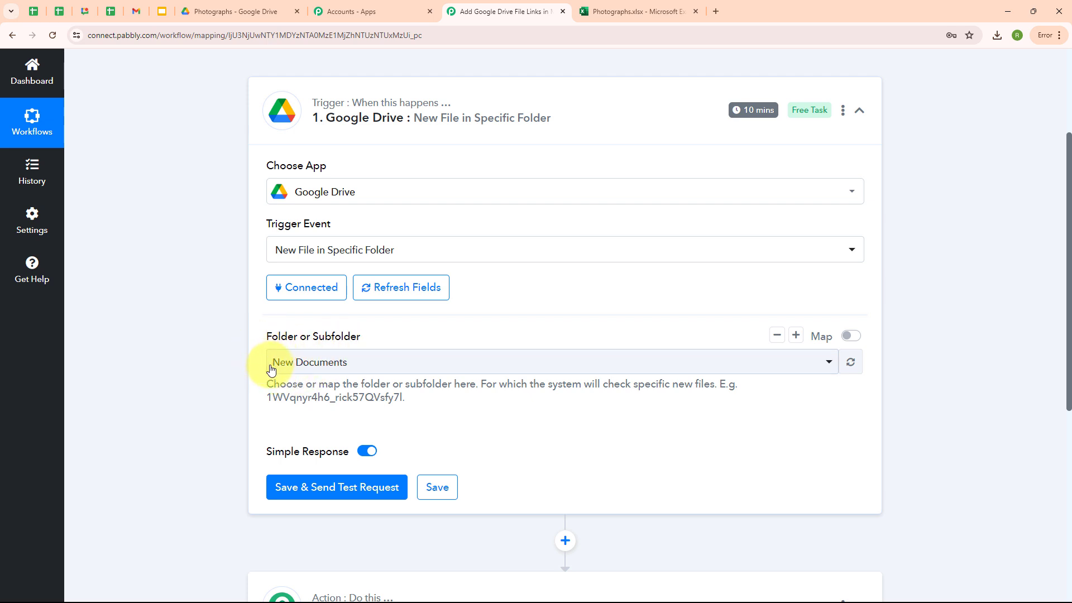
pyautogui.click(229, 8)
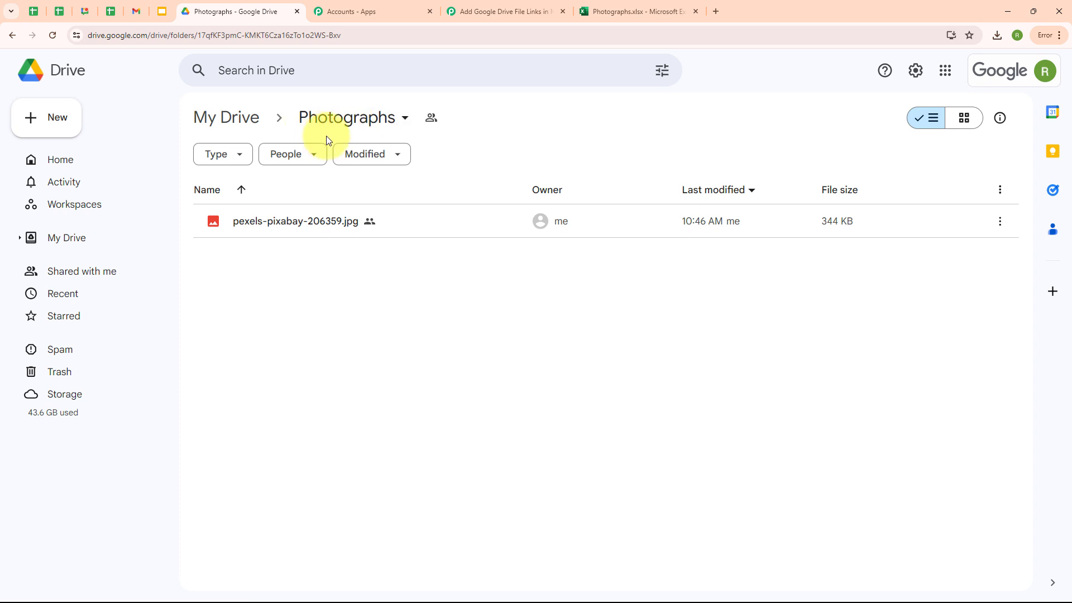
pyautogui.click(502, 8)
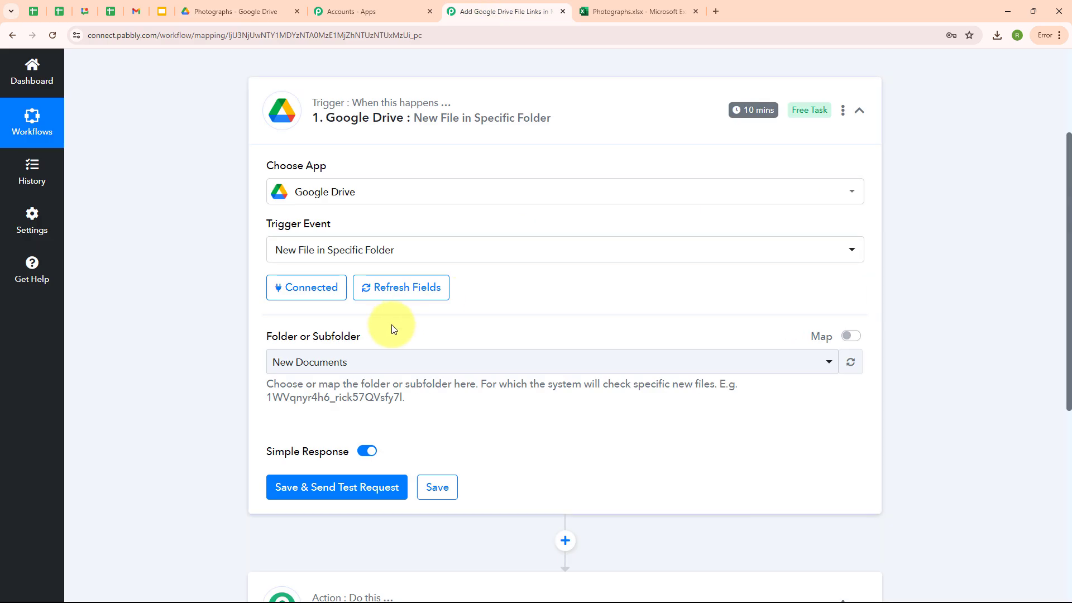
pyautogui.click(364, 365)
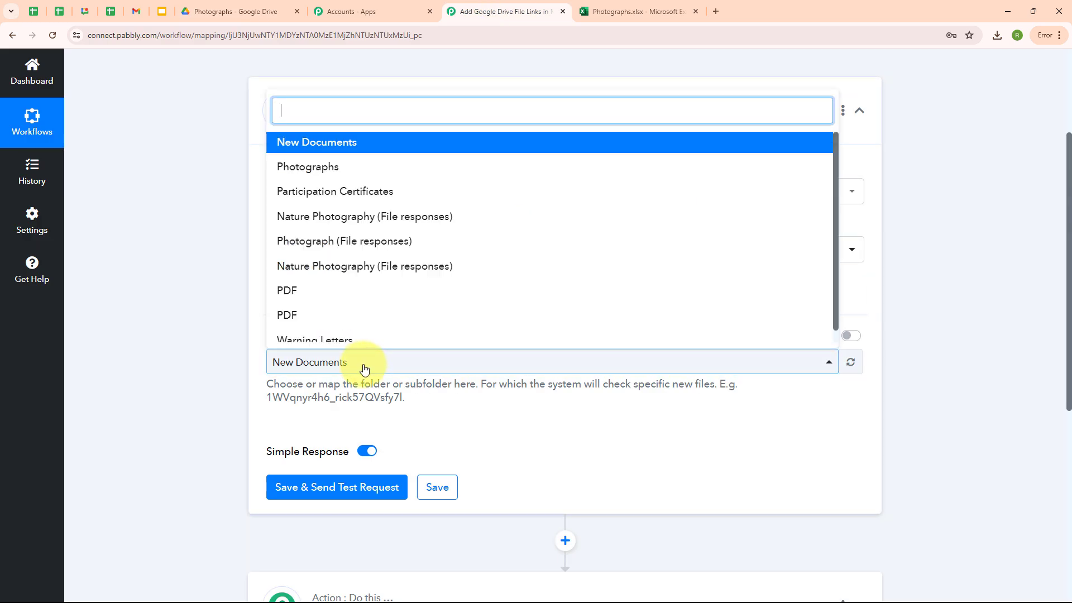
pyautogui.click(367, 170)
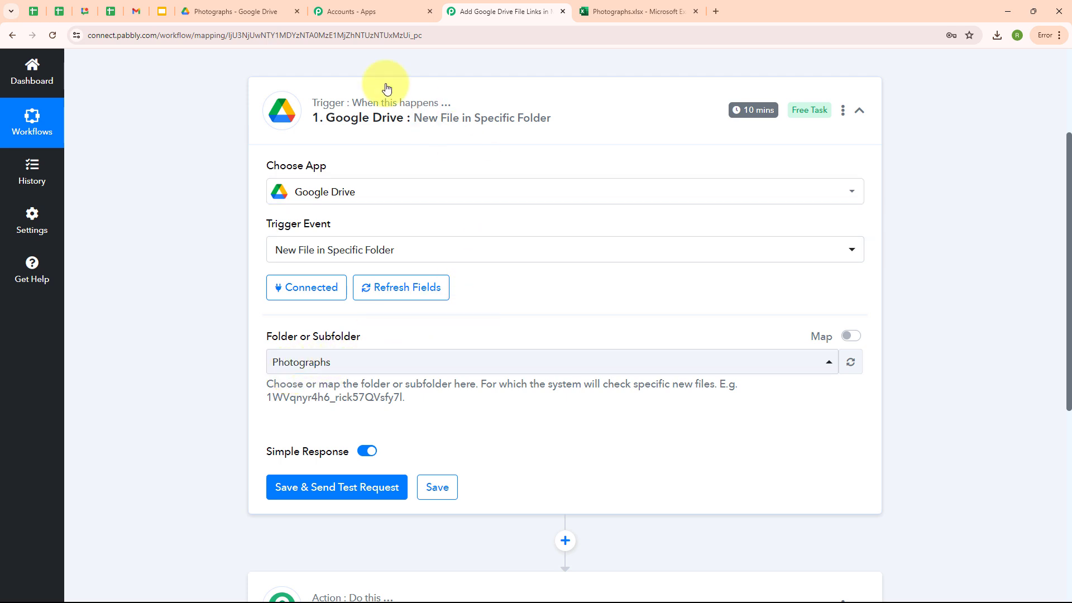
# Step: Switch to Google Drive and upload the Flowers image from Downloads into the Photographs folder
pyautogui.click(248, 7)
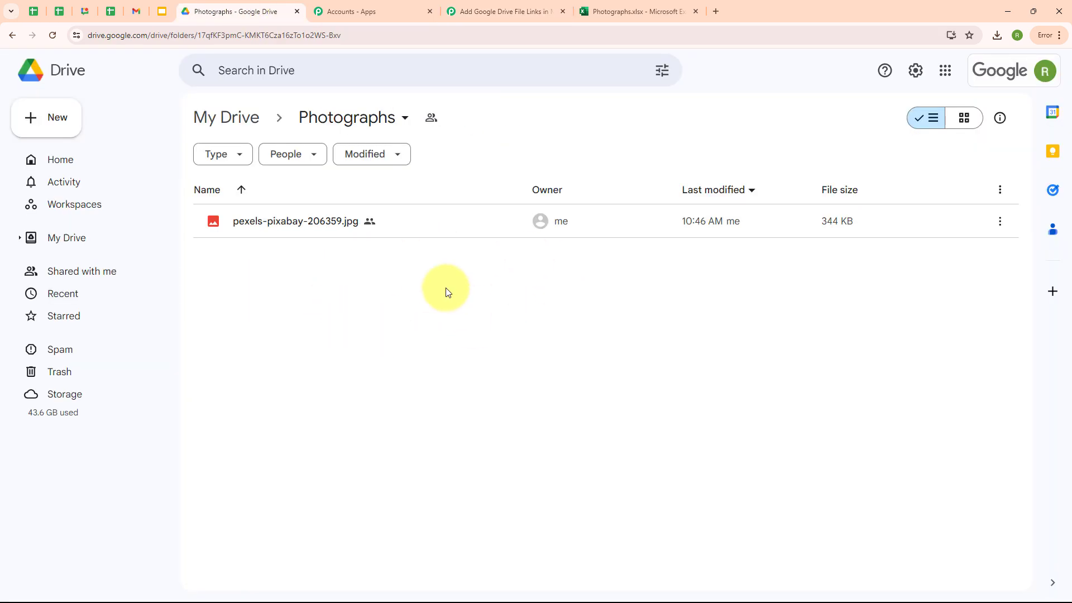
pyautogui.rightClick(509, 305)
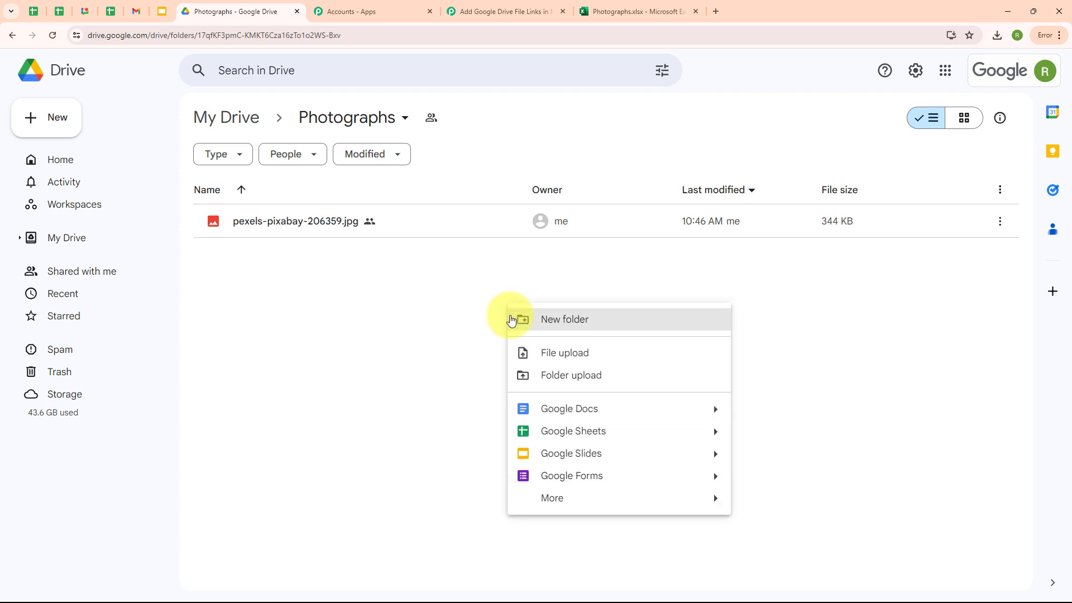
pyautogui.click(594, 363)
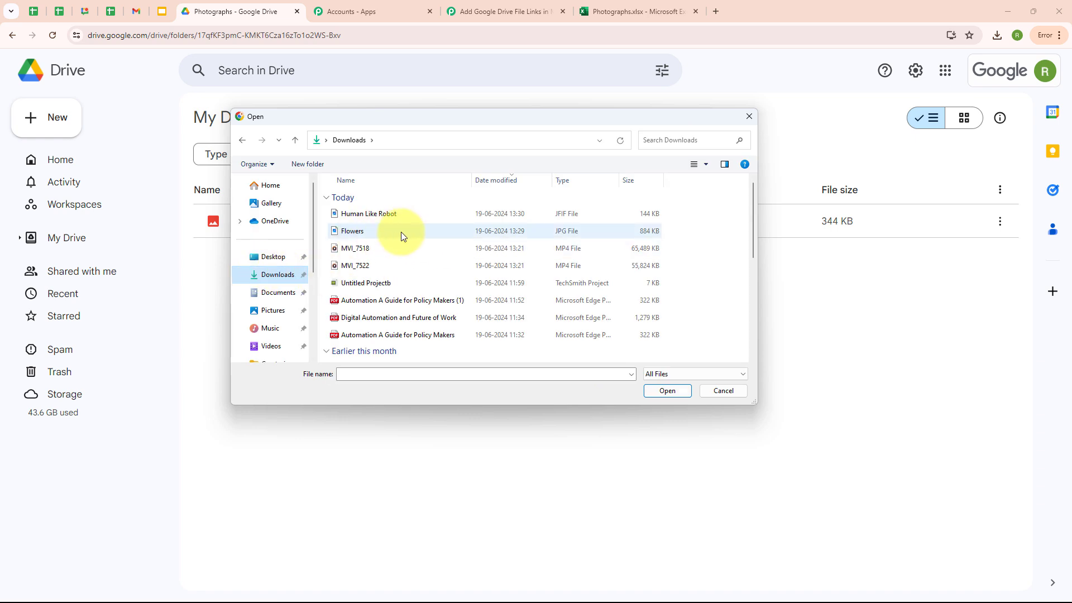
pyautogui.doubleClick(384, 233)
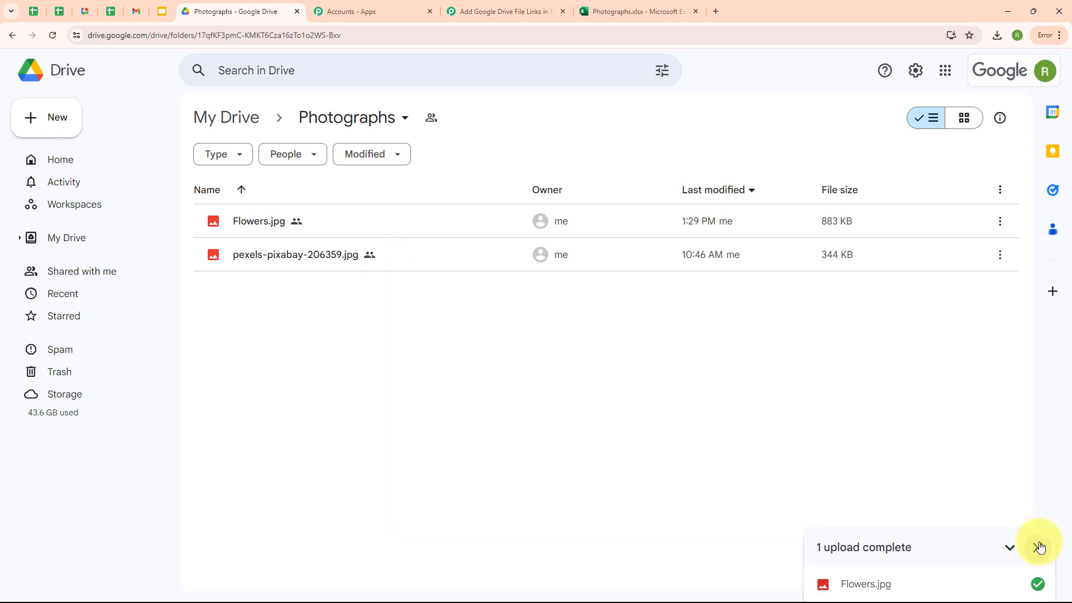
pyautogui.click(1039, 547)
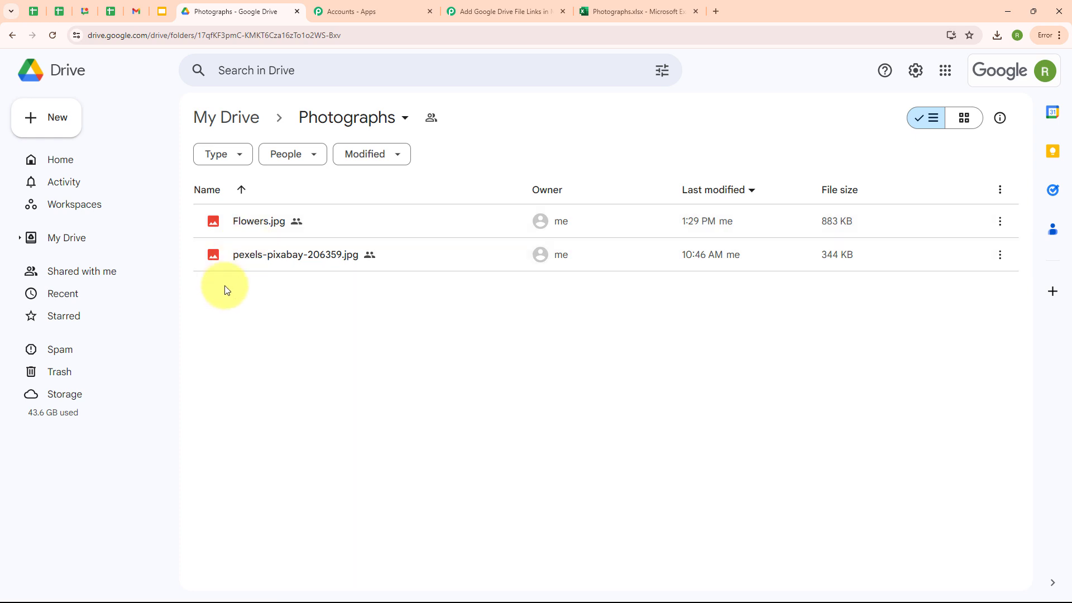
# Step: Return to the Pabbly Connect workflow, save the Google Drive trigger with a test request, and view the received response
pyautogui.click(524, 10)
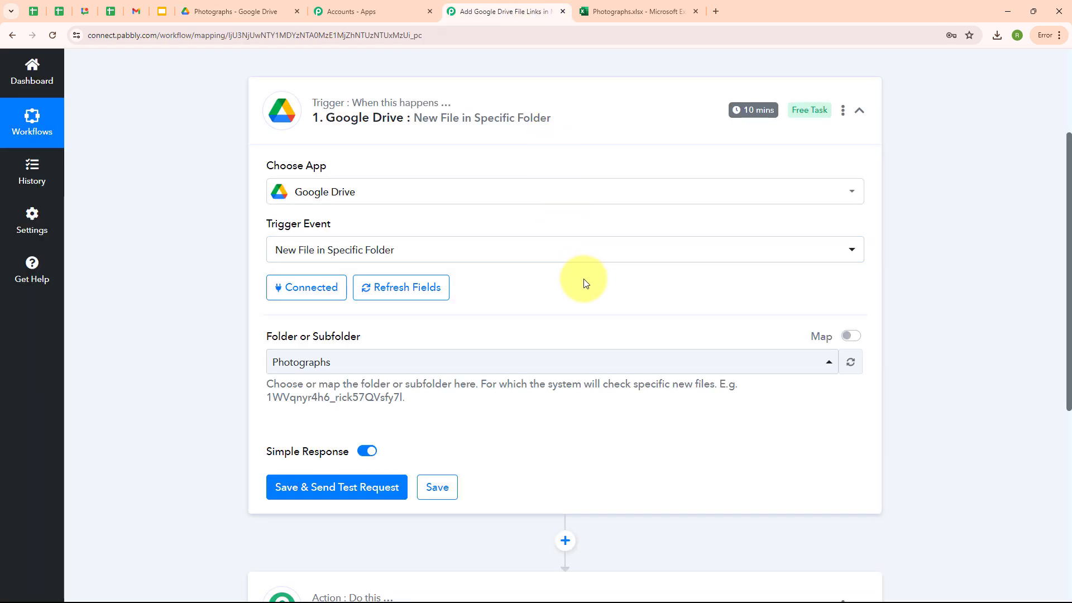
pyautogui.click(354, 491)
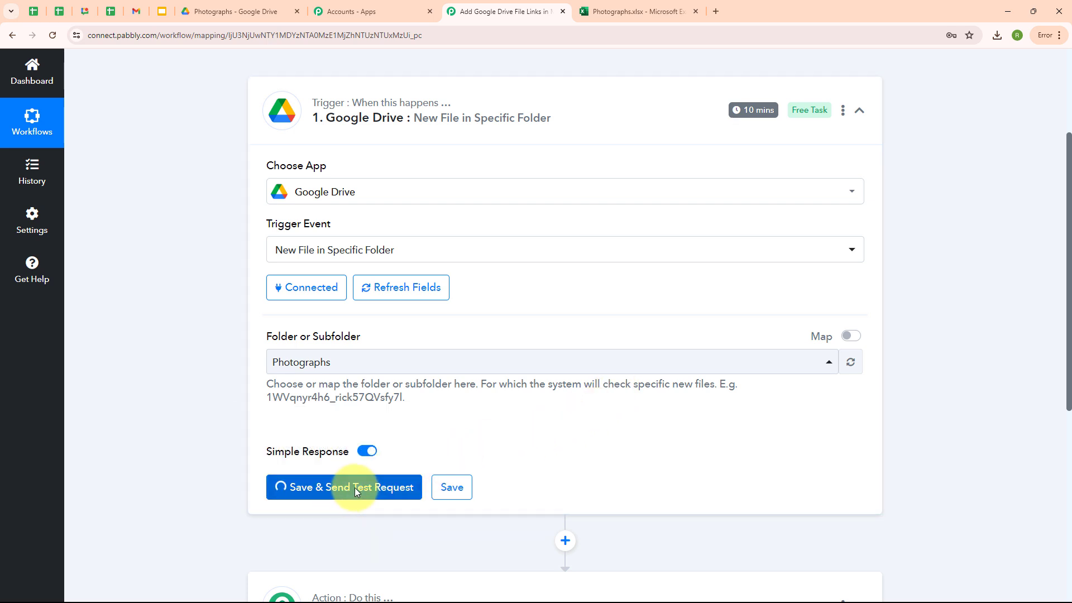
pyautogui.scroll(-5, 578, 416)
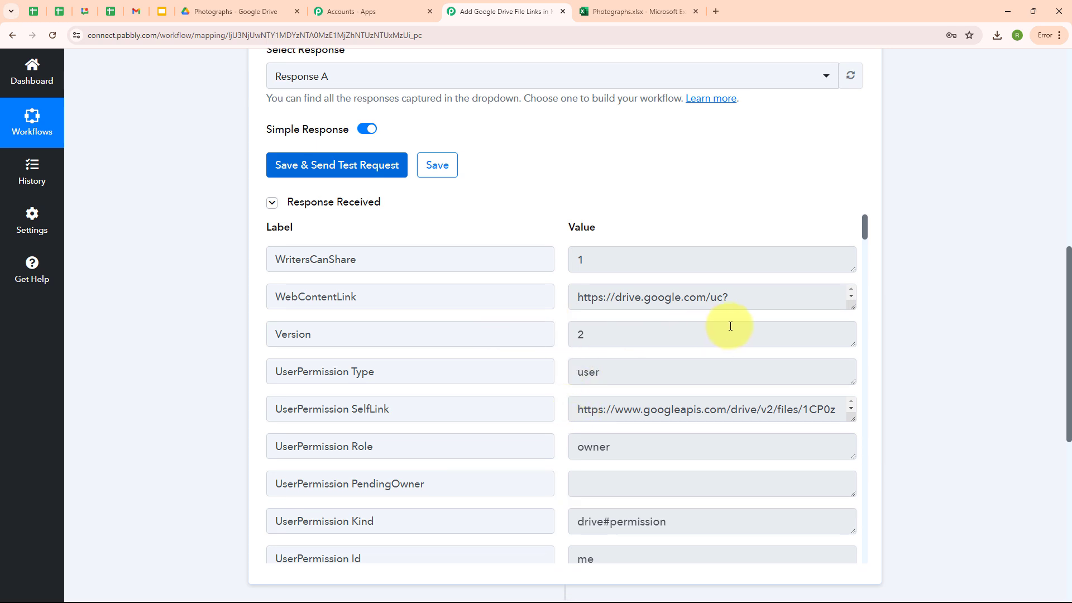
# Step: Enlarge the WebContentLink value in the received response, select the whole link and open it
pyautogui.moveTo(855, 307); pyautogui.dragTo(853, 373)
pyautogui.click(572, 301)
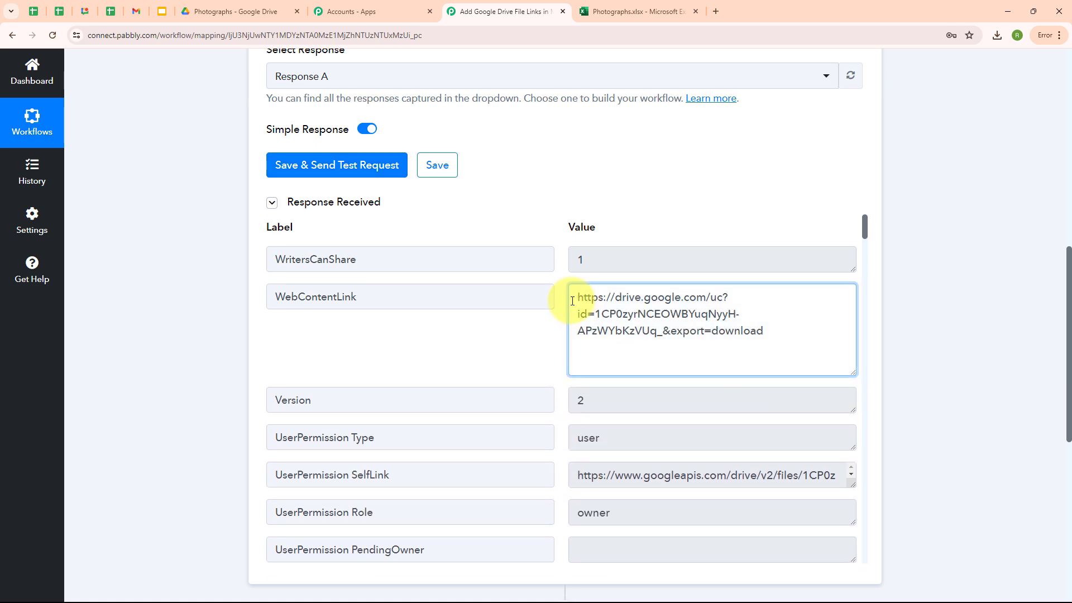
pyautogui.moveTo(577, 300); pyautogui.dragTo(771, 333)
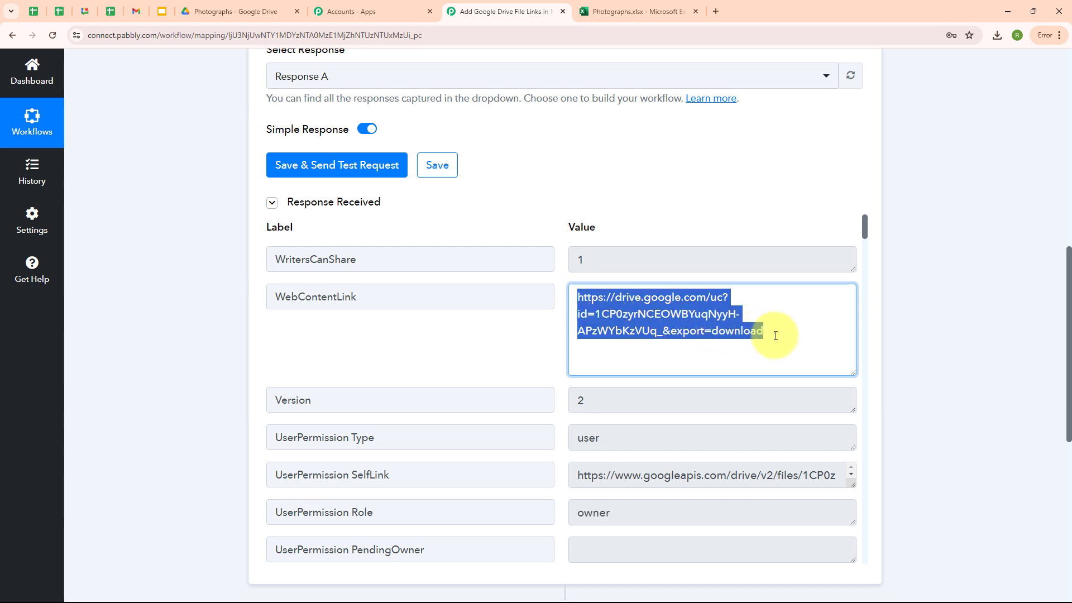
pyautogui.moveTo(579, 298); pyautogui.dragTo(766, 335)
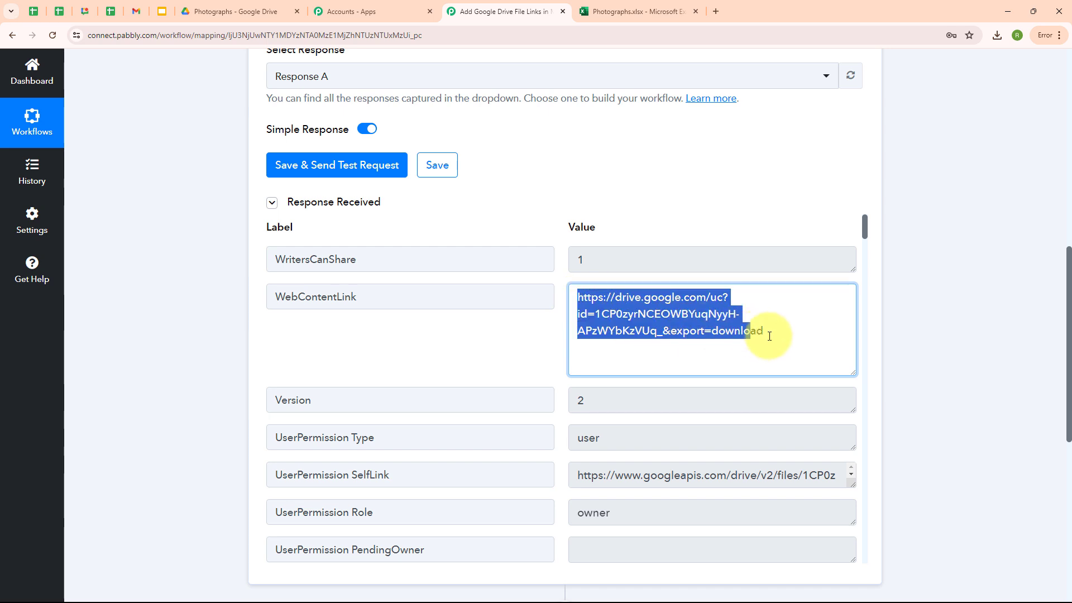
pyautogui.rightClick(627, 318)
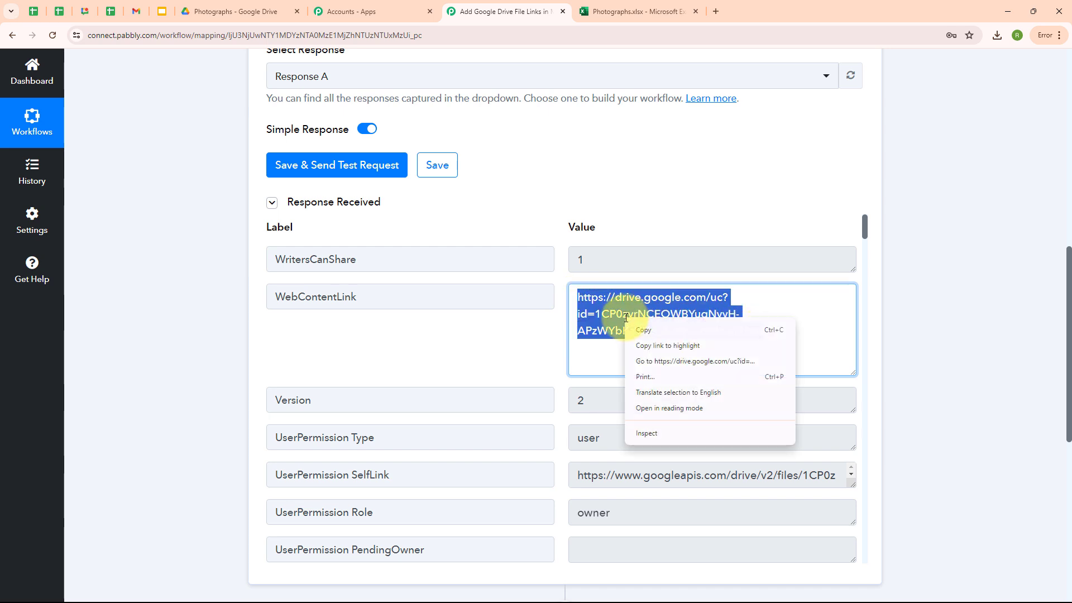
pyautogui.click(682, 358)
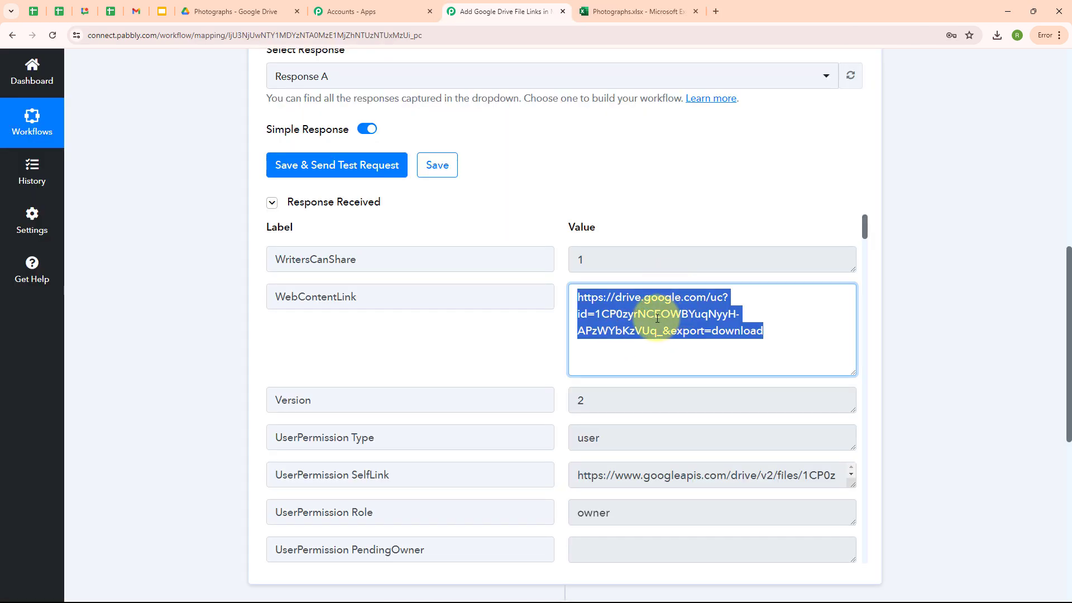
# Step: Switch to Google Drive and set the Photographs folder's general access to Anyone with the link
pyautogui.click(268, 5)
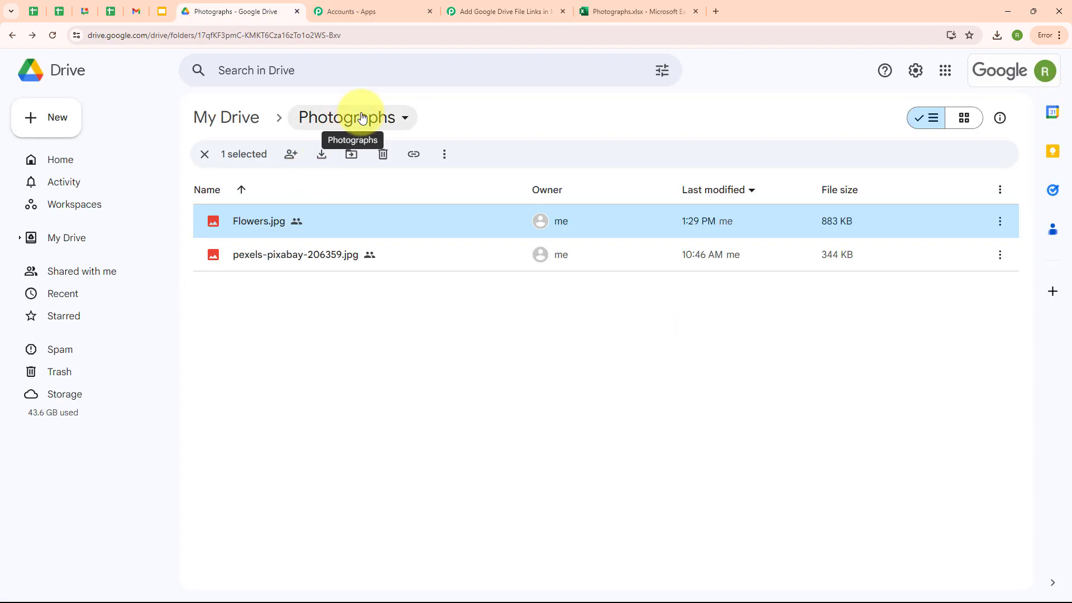
pyautogui.click(354, 117)
pyautogui.moveTo(322, 272)
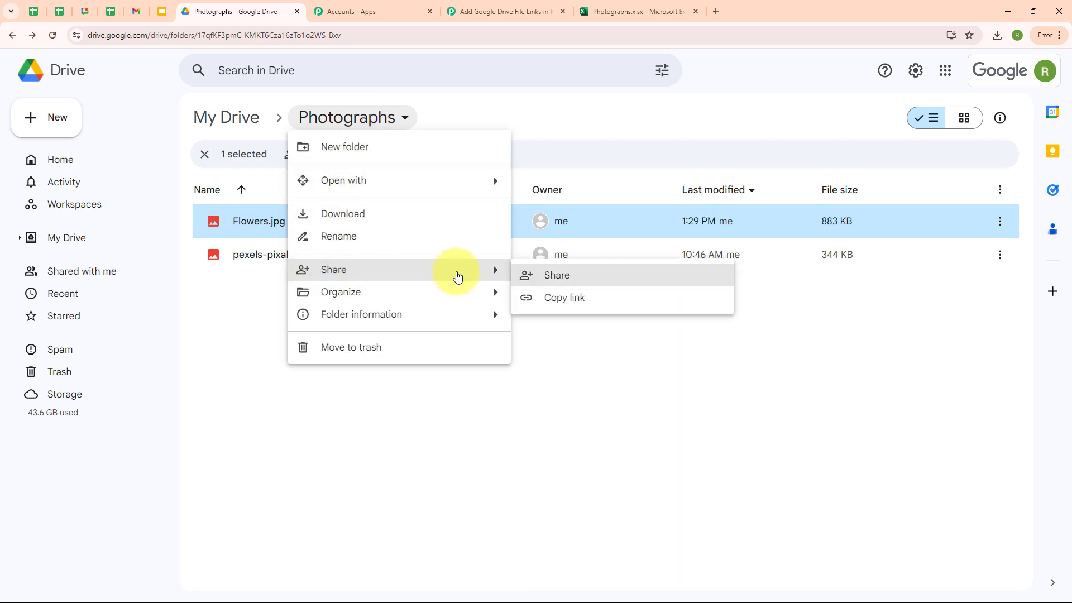
pyautogui.click(568, 281)
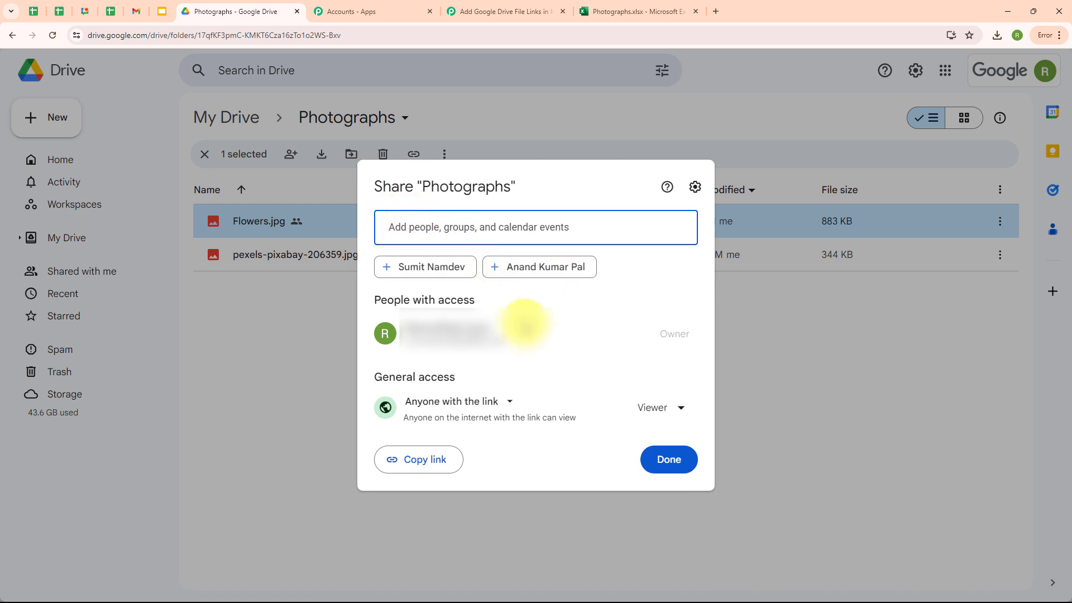
pyautogui.click(503, 403)
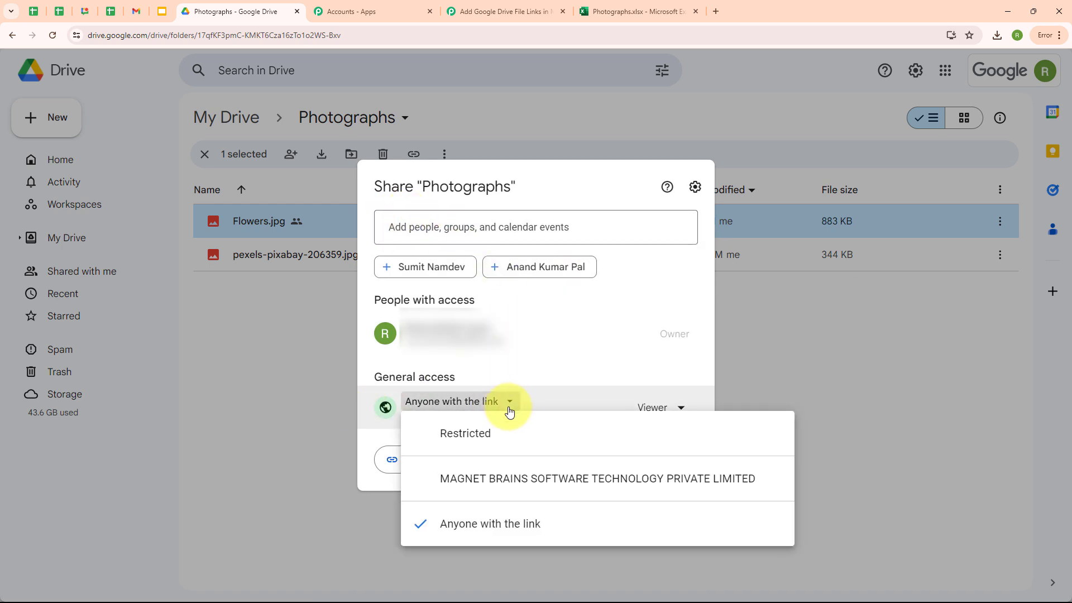
pyautogui.click(498, 537)
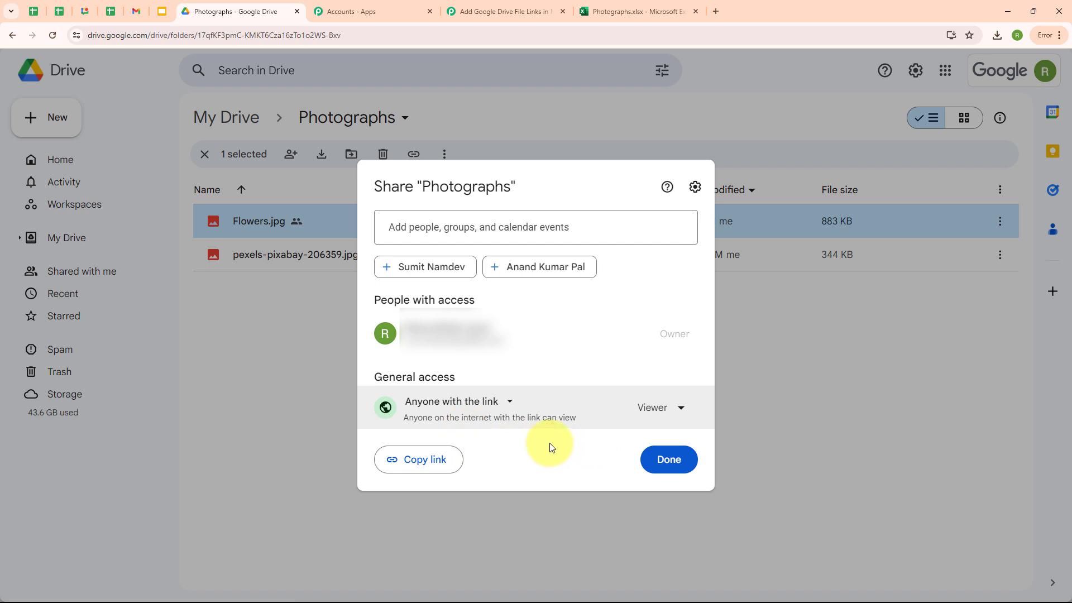
pyautogui.click(670, 471)
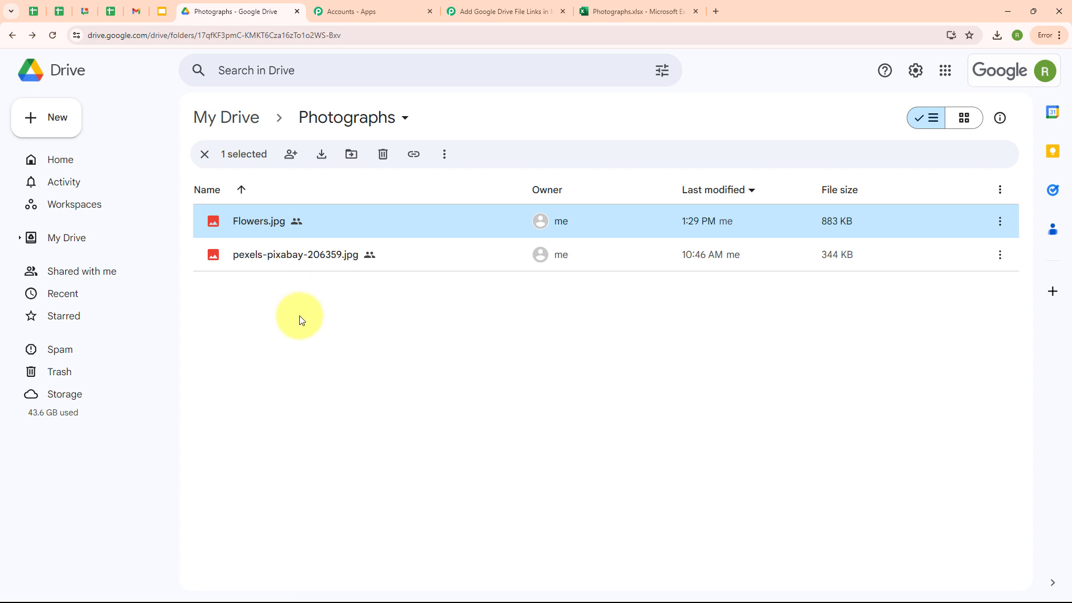
# Step: Return to the Pabbly Connect workflow and examine the file's Title in the trigger response
pyautogui.click(497, 13)
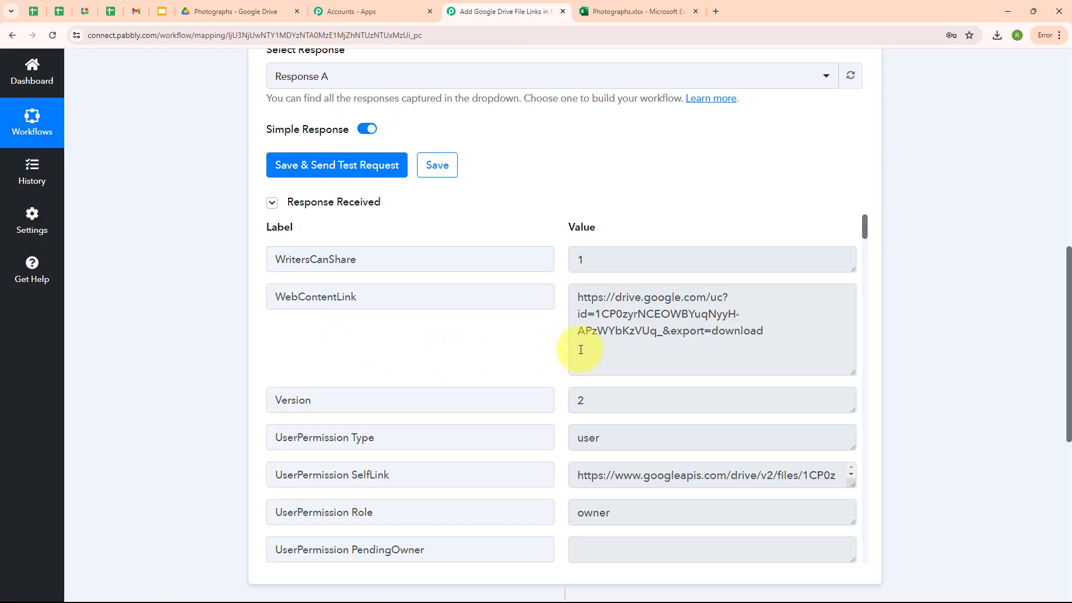
pyautogui.scroll(-6, 581, 350)
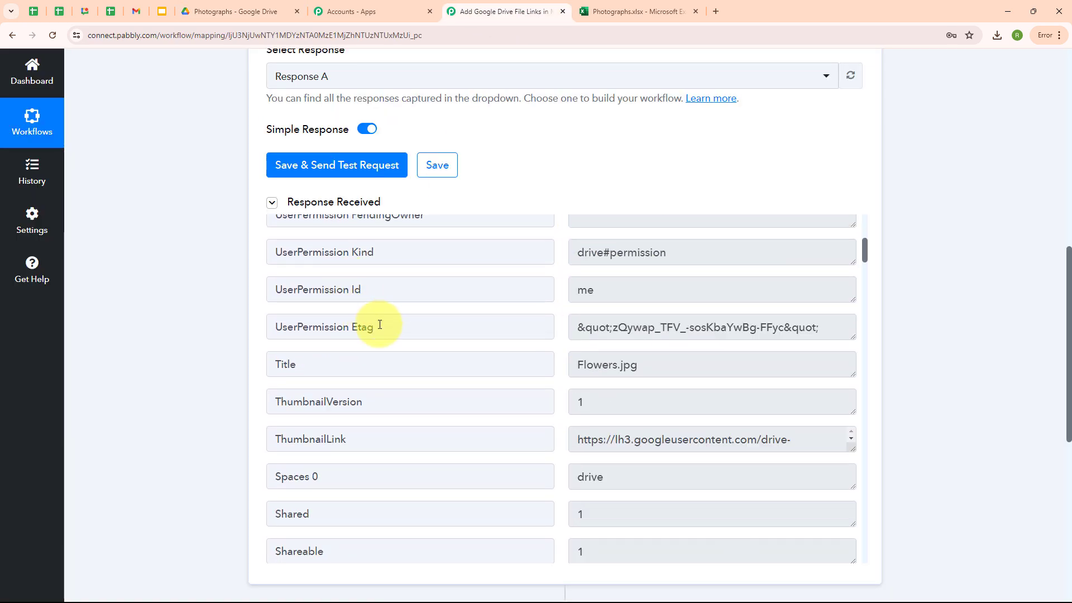
pyautogui.moveTo(579, 363); pyautogui.dragTo(663, 373)
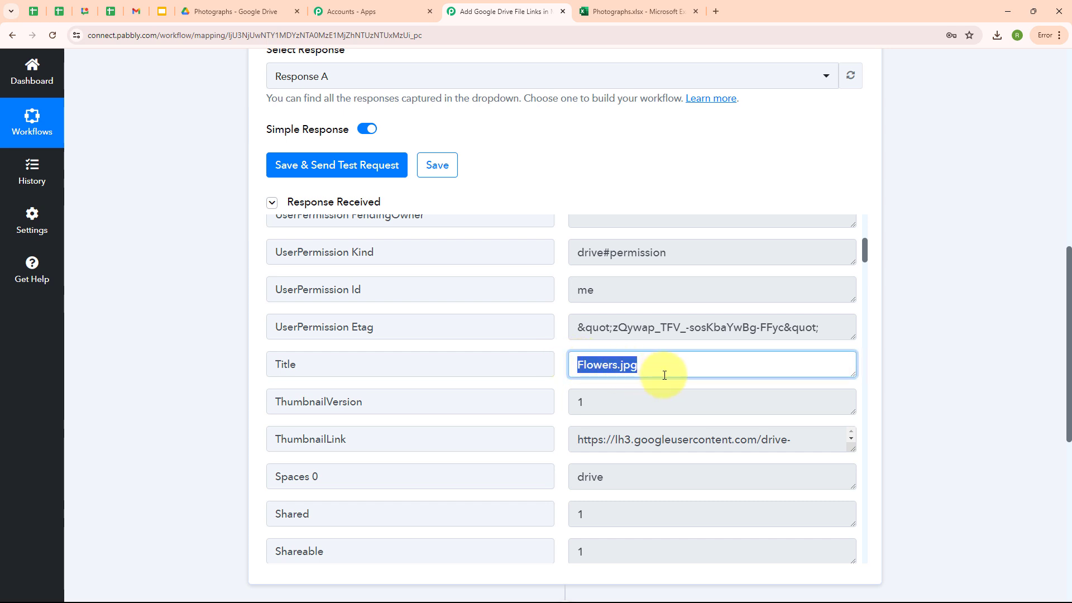
pyautogui.click(496, 352)
pyautogui.scroll(1, 493, 344)
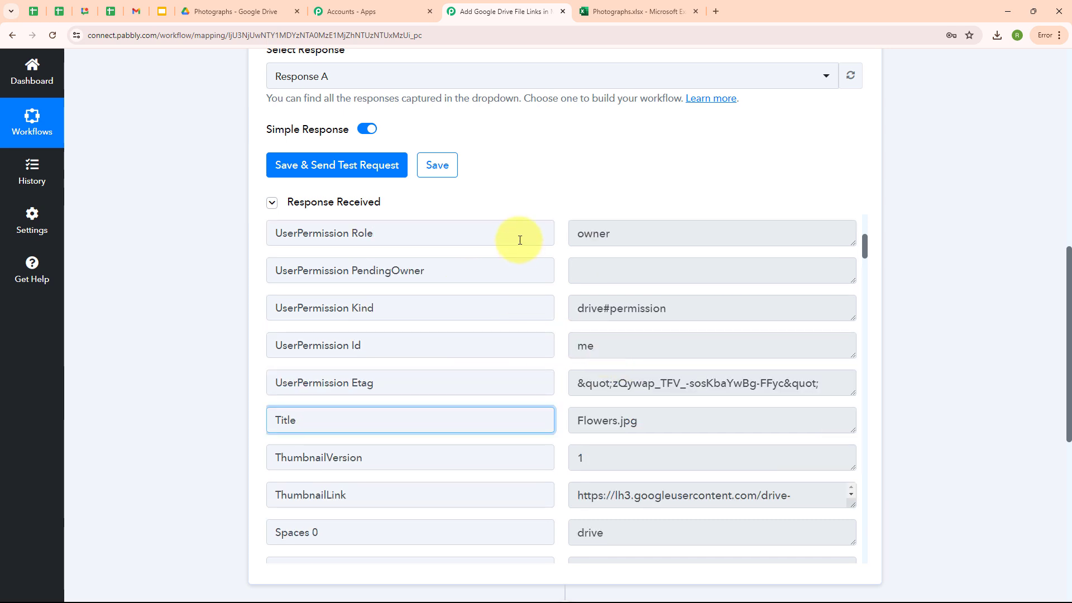
pyautogui.scroll(1, 831, 162)
# Step: Collapse the Google Drive trigger and set the action to Microsoft Excel with the Add Row To Worksheet event
pyautogui.scroll(10, 832, 162)
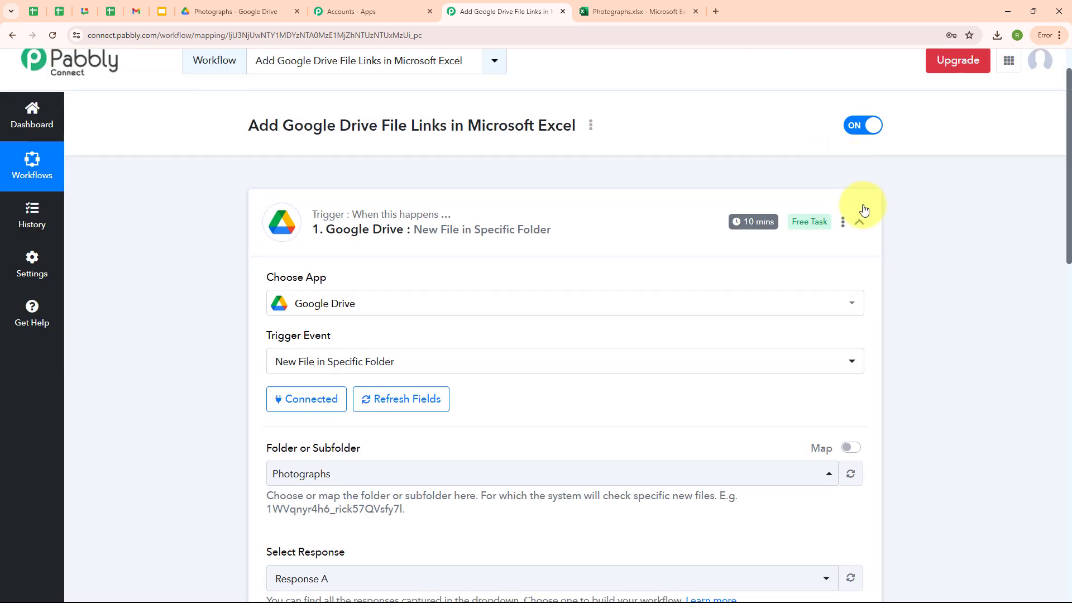
pyautogui.click(861, 218)
pyautogui.click(366, 362)
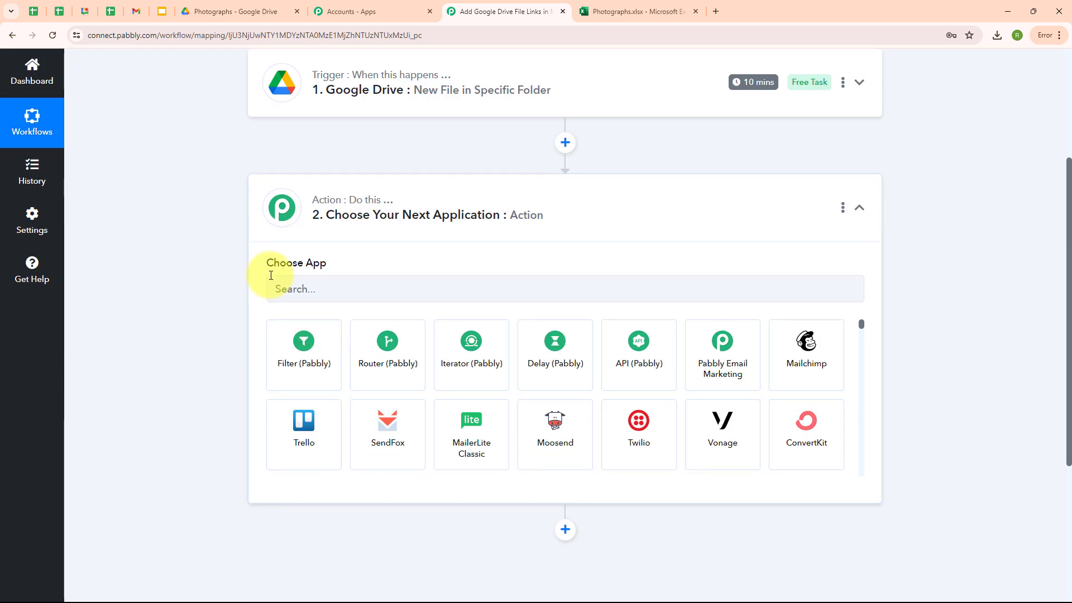
pyautogui.click(307, 288)
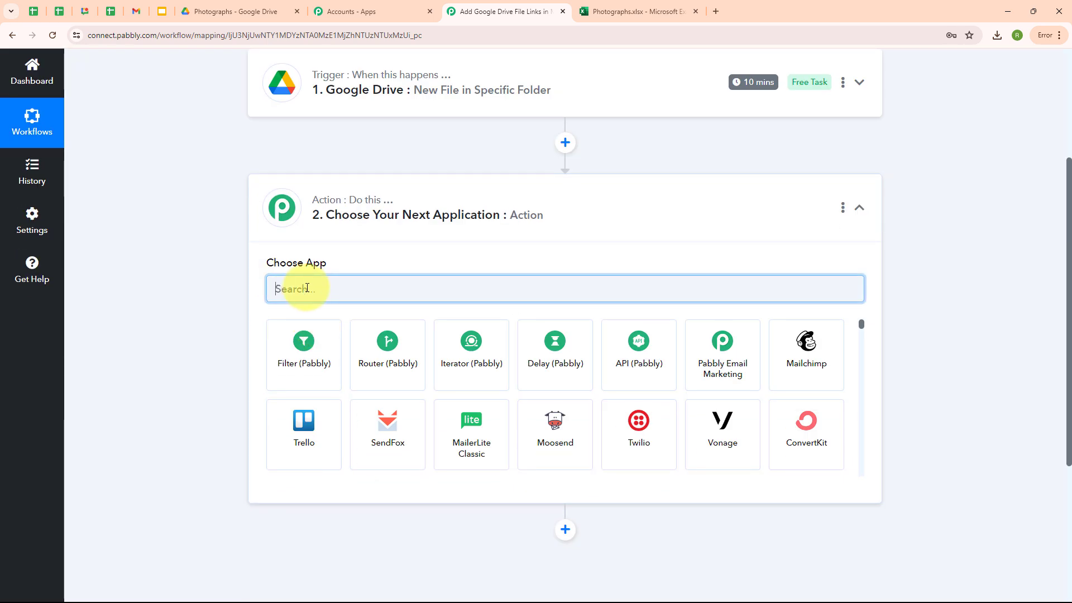
pyautogui.write('micr')
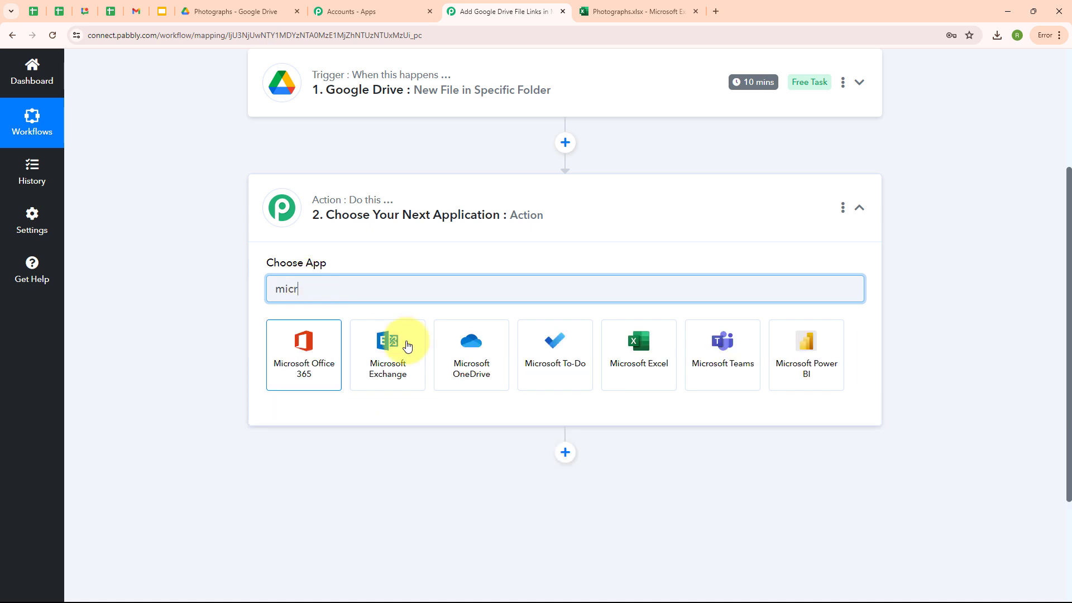
pyautogui.click(629, 346)
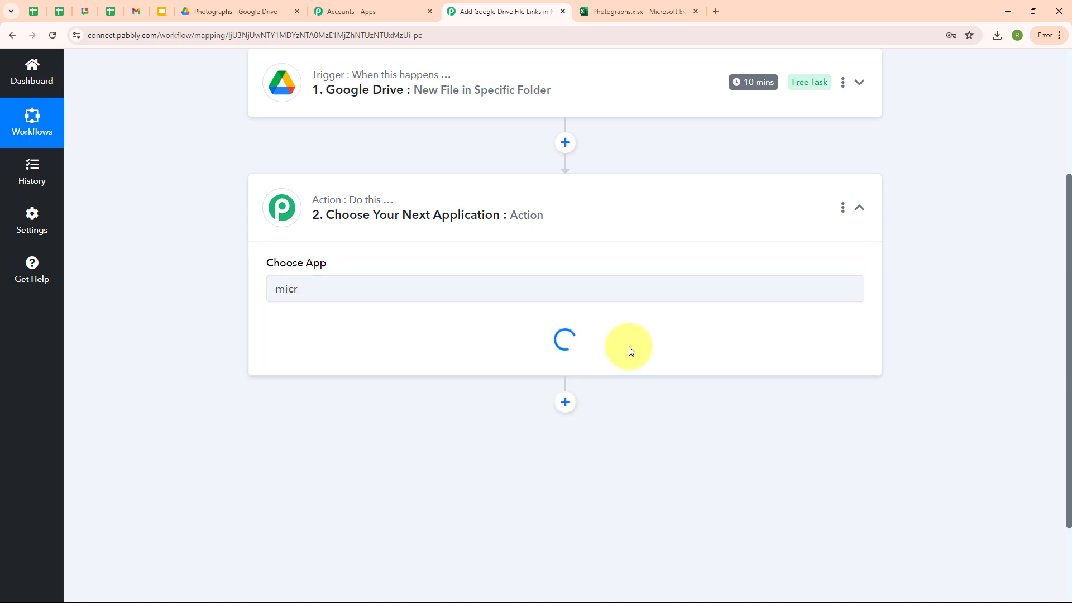
pyautogui.click(334, 346)
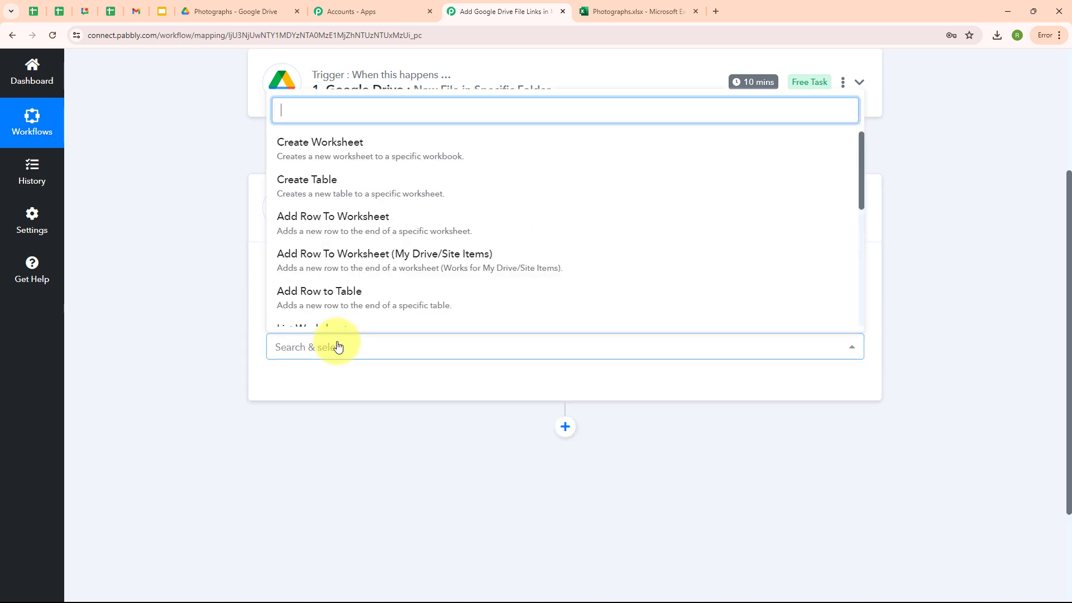
pyautogui.click(327, 237)
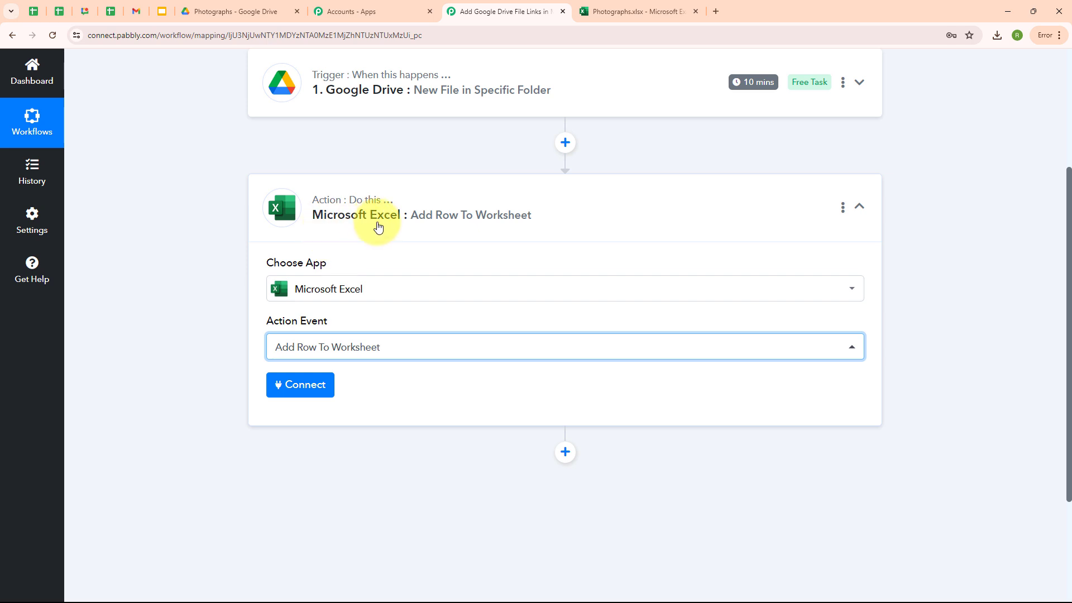
# Step: Connect the action to Microsoft Excel through a new connection, granting Pabbly Connect access to the Microsoft account
pyautogui.click(301, 387)
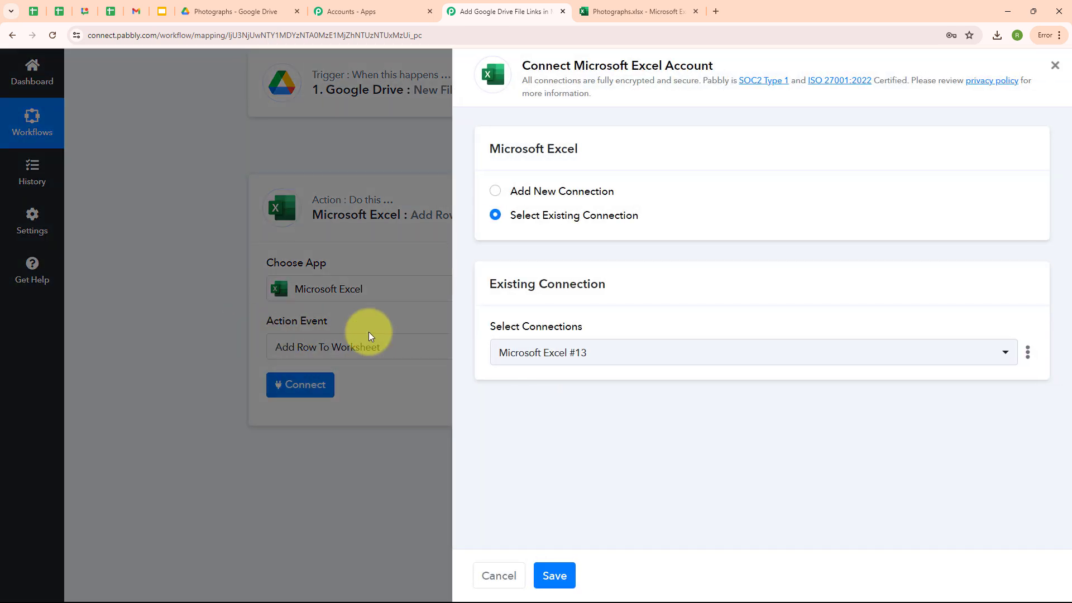
pyautogui.click(494, 192)
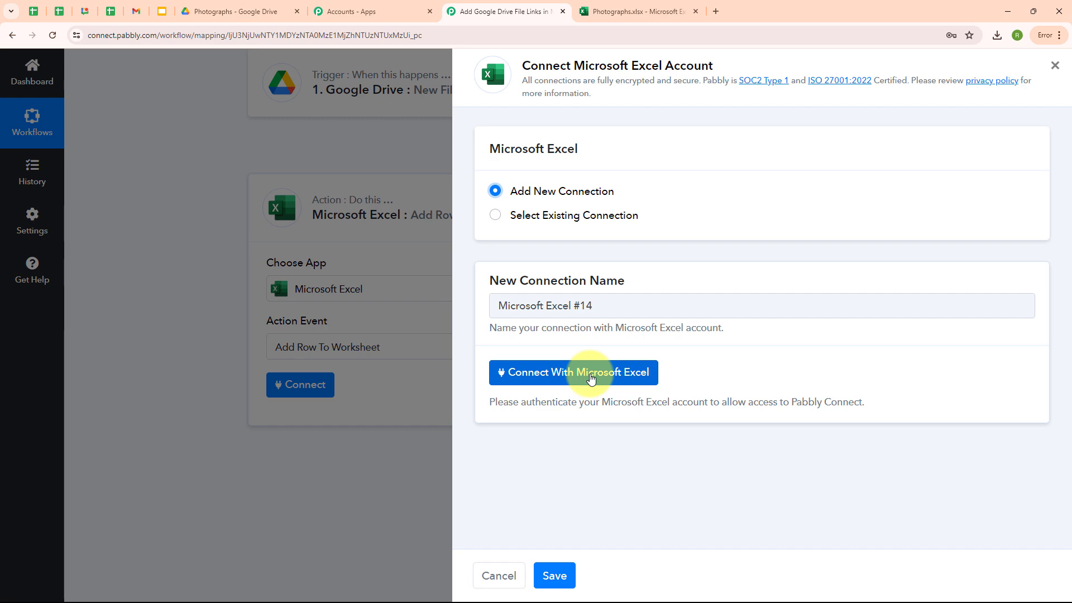
pyautogui.click(591, 379)
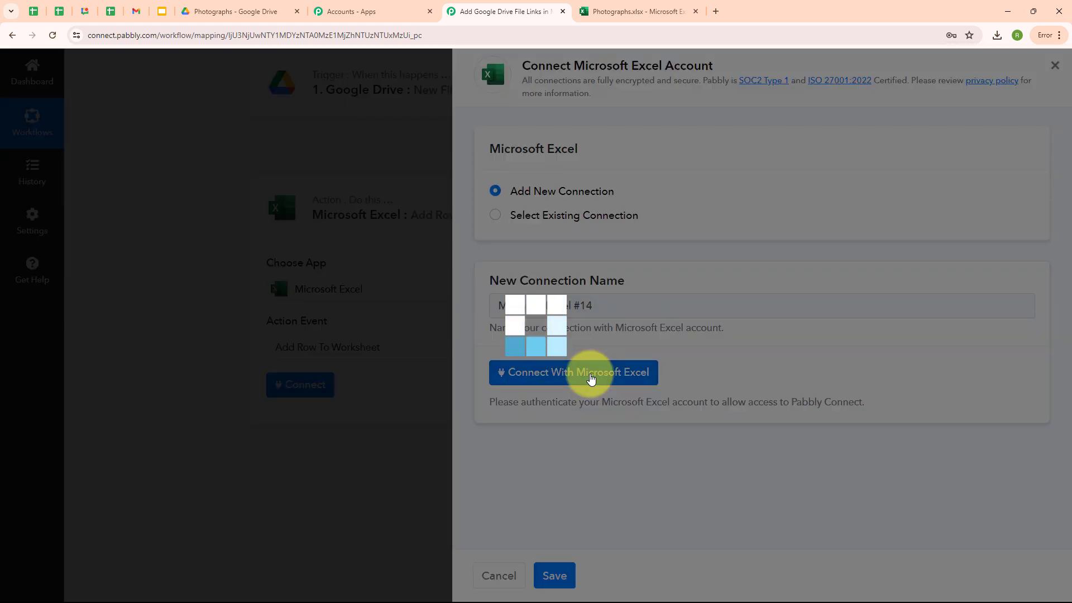
pyautogui.scroll(-12, 405, 311)
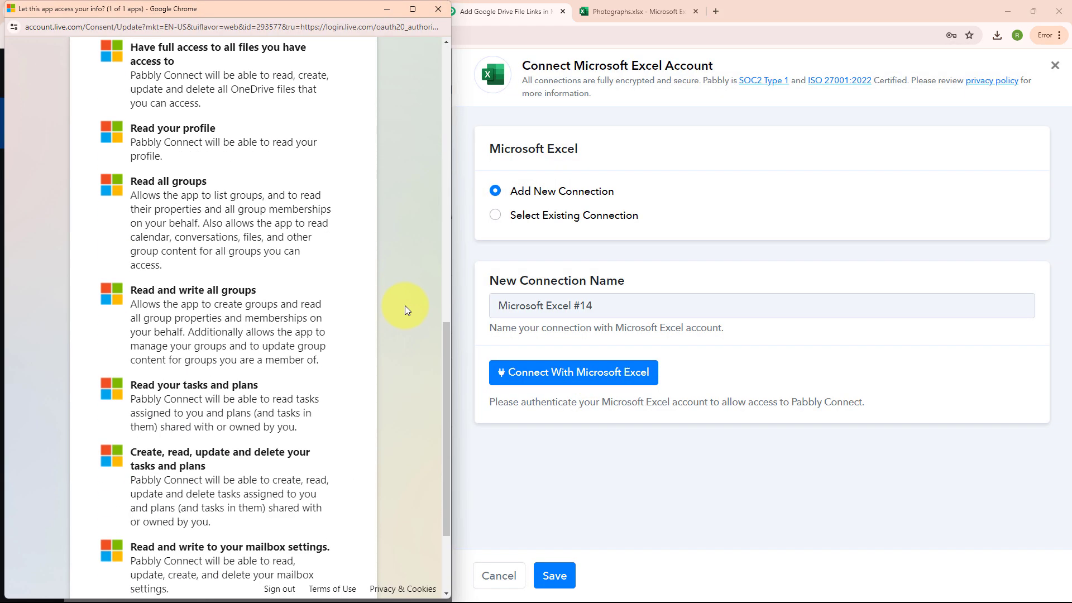
pyautogui.scroll(-1, 405, 311)
pyautogui.click(317, 545)
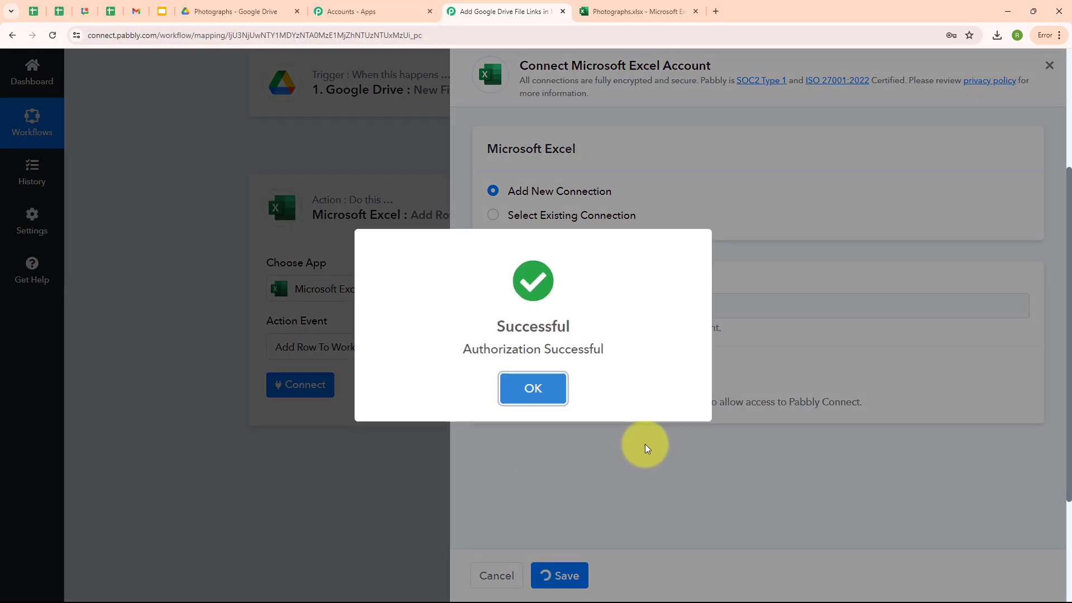
pyautogui.click(534, 390)
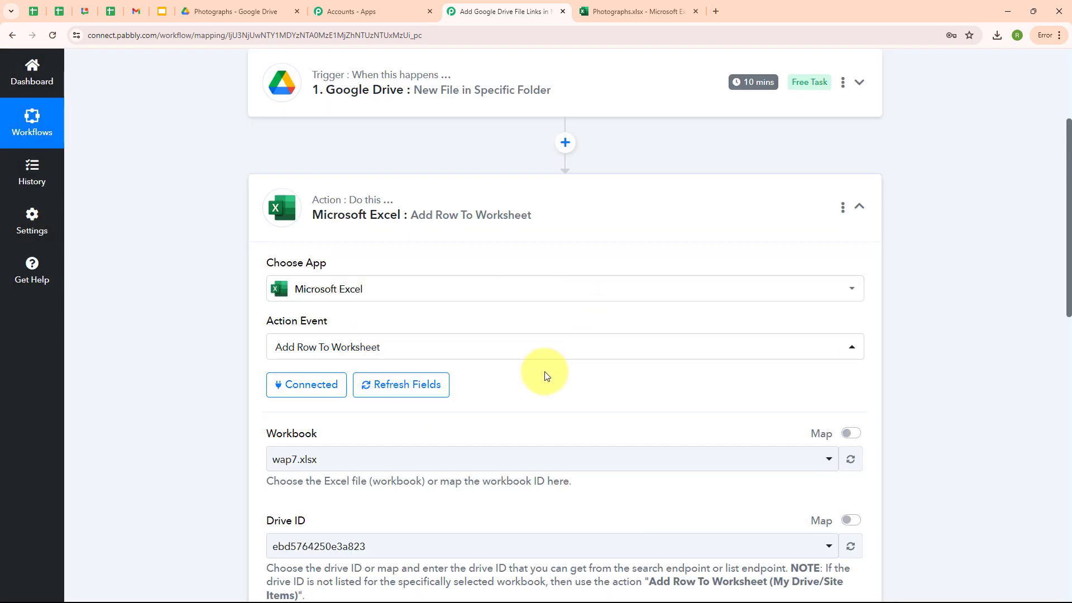
# Step: Check the workbook's name in Excel and set the action's Workbook to Photographs.xlsx
pyautogui.scroll(-4, 547, 375)
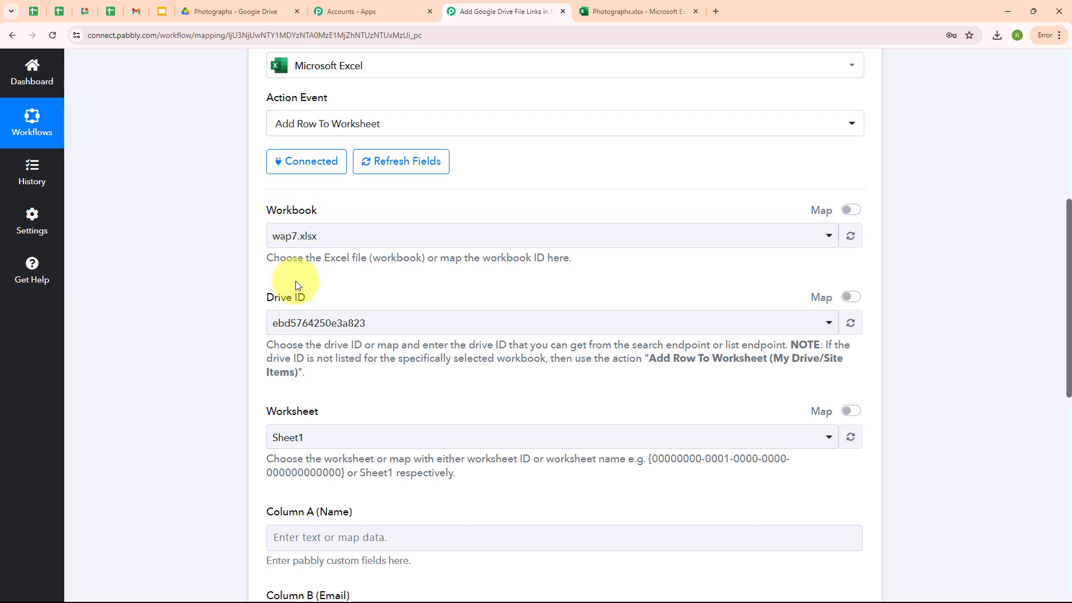
pyautogui.click(612, 16)
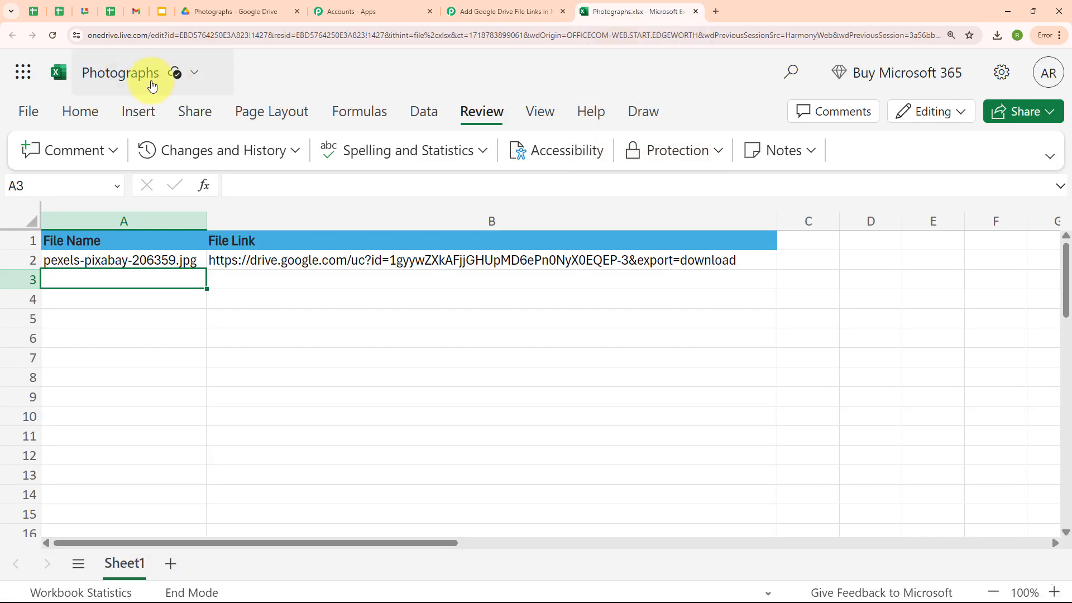
pyautogui.click(468, 10)
pyautogui.click(312, 240)
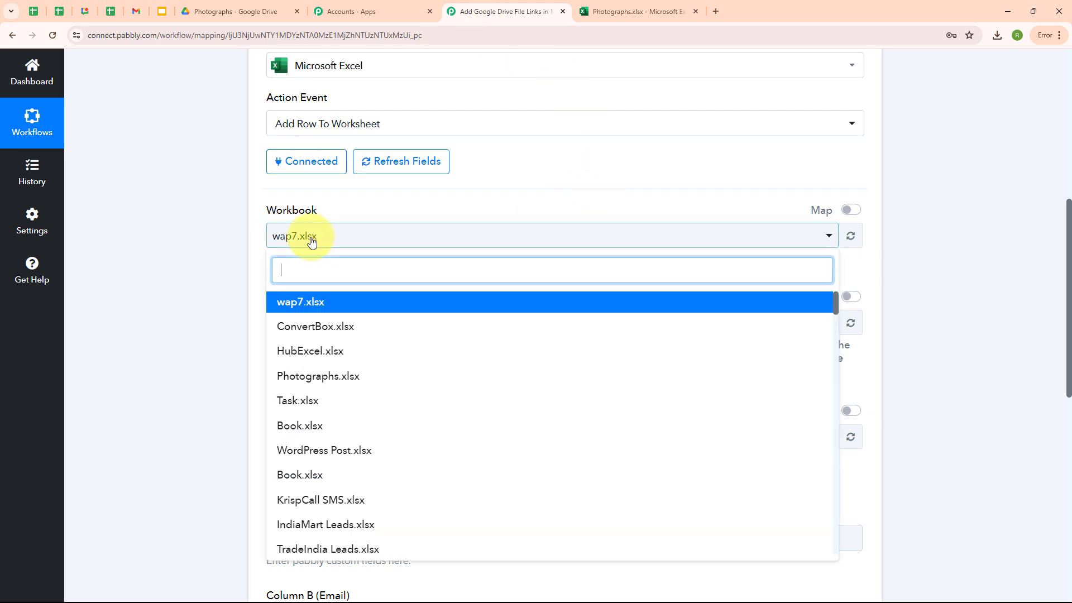
pyautogui.click(312, 376)
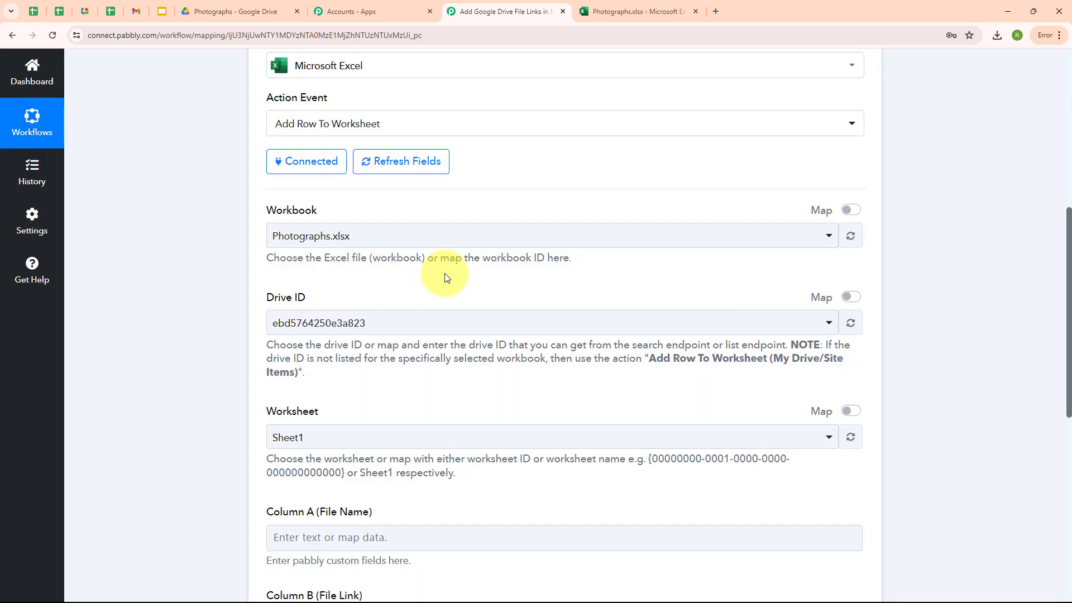
# Step: Set the Excel action's Worksheet to Sheet1
pyautogui.scroll(-1, 446, 276)
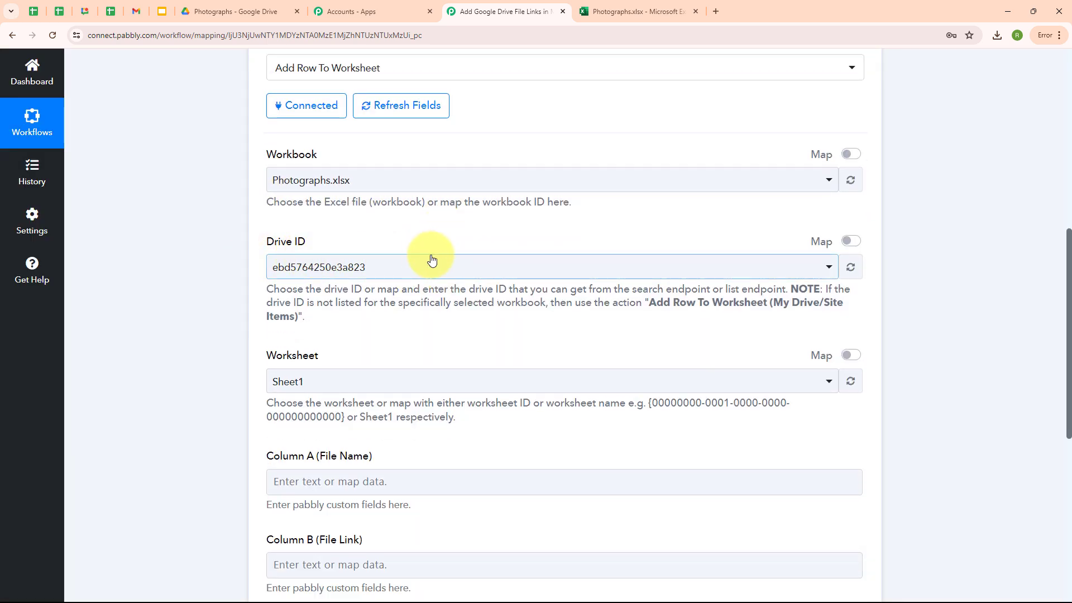
pyautogui.scroll(-2, 455, 287)
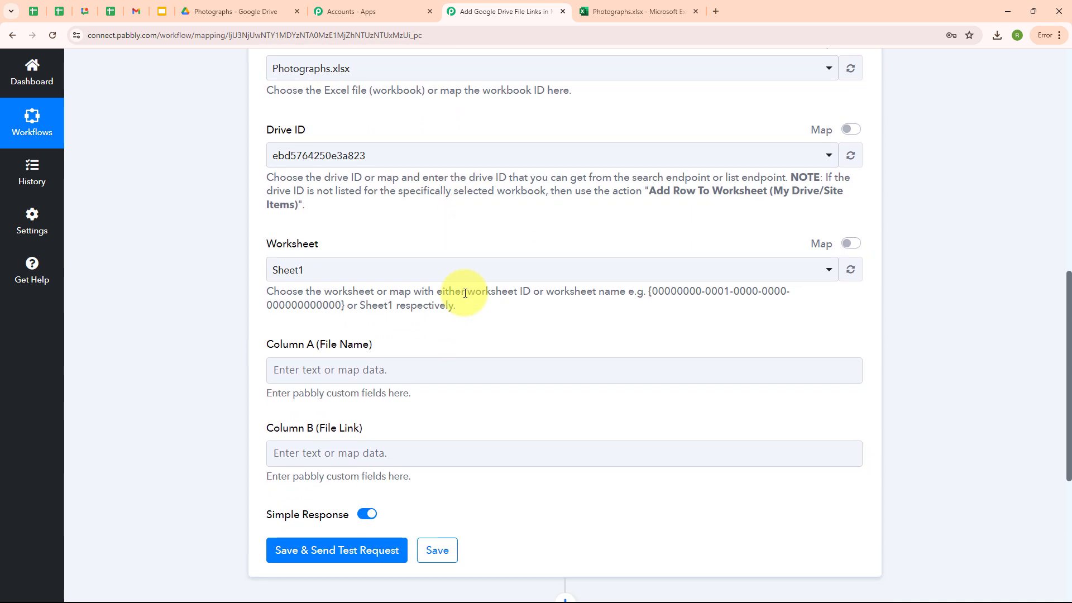
pyautogui.click(316, 272)
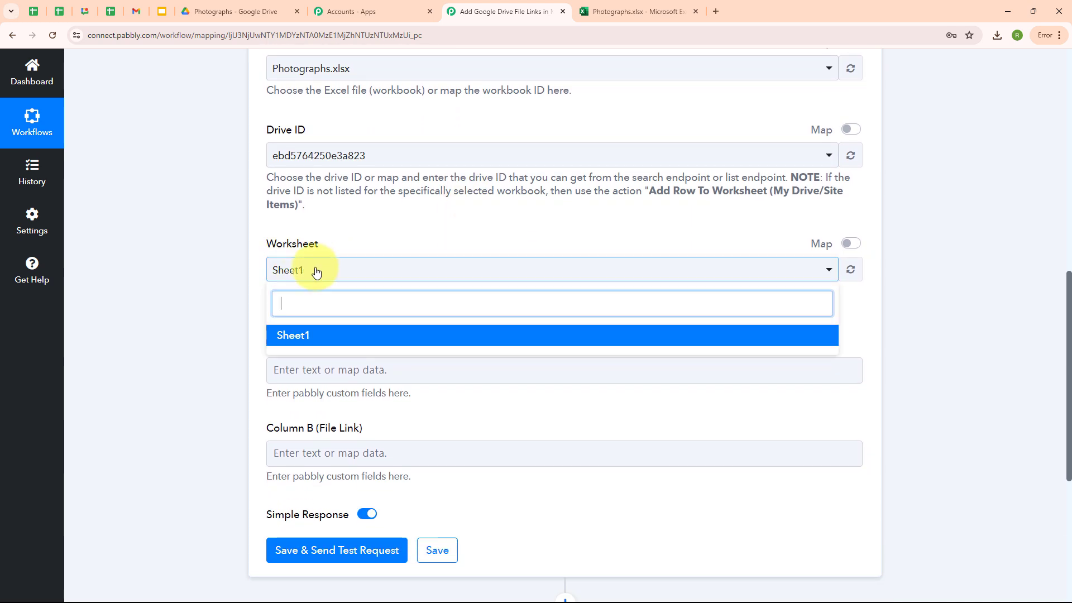
pyautogui.click(324, 339)
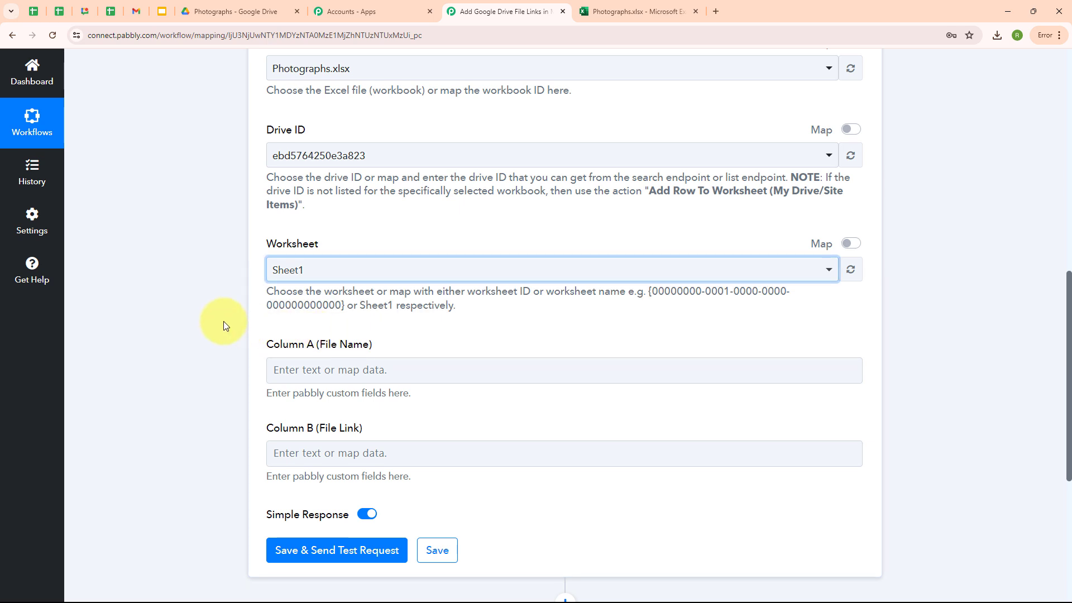
# Step: Map Column A (File Name) to the Title value from the Google Drive trigger
pyautogui.scroll(-2, 431, 304)
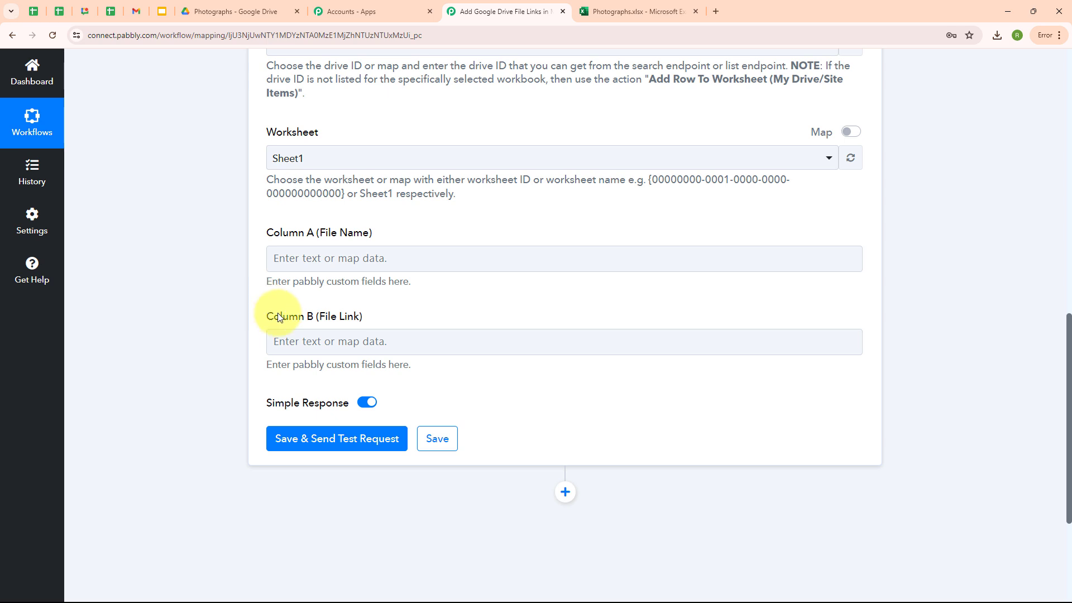
pyautogui.click(279, 261)
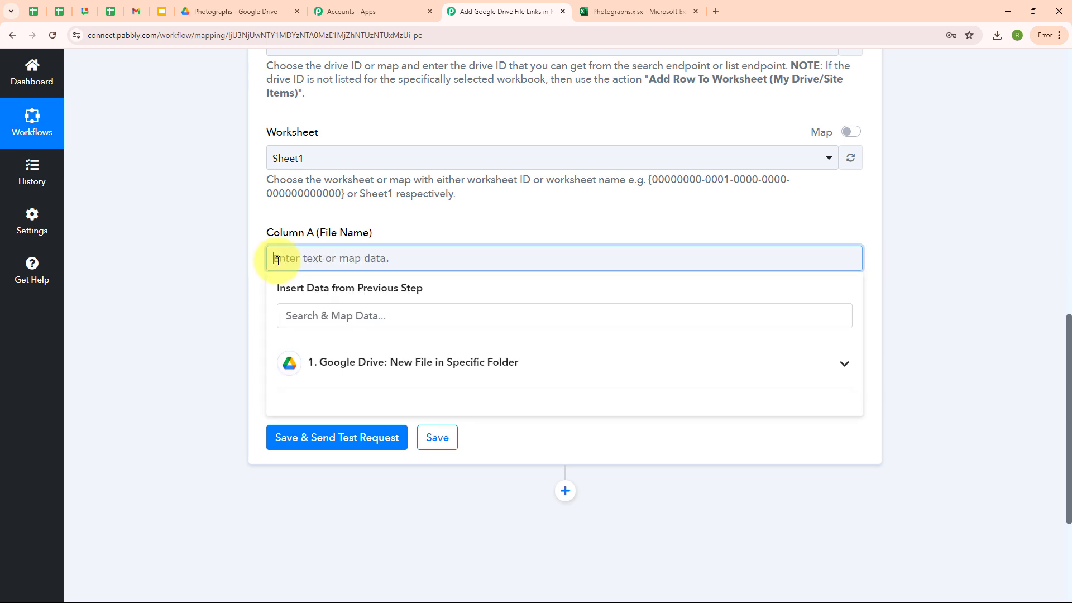
pyautogui.click(370, 367)
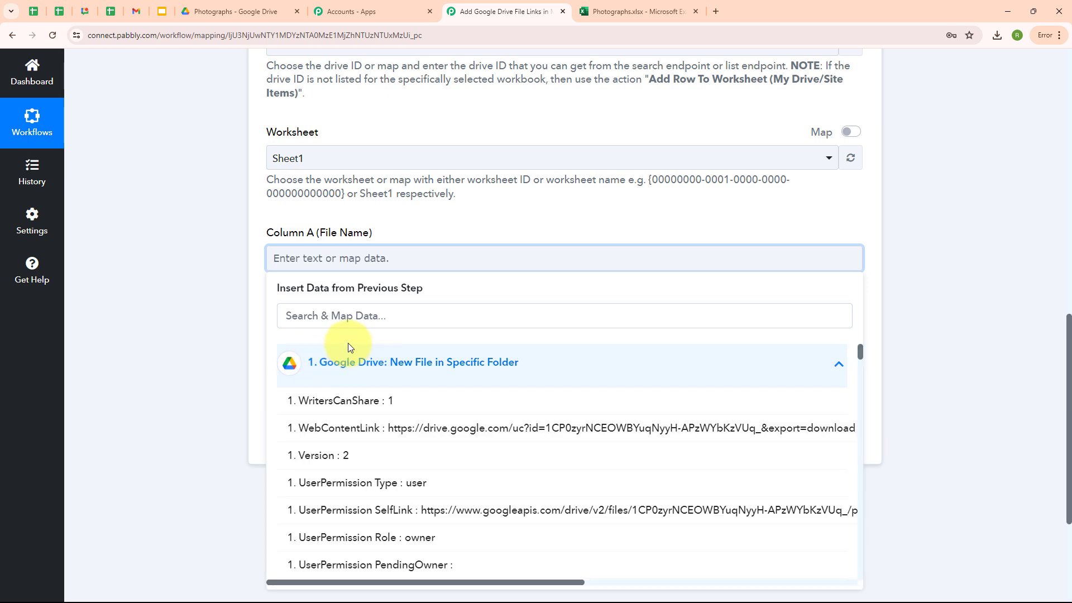
pyautogui.click(353, 317)
pyautogui.write('Tit')
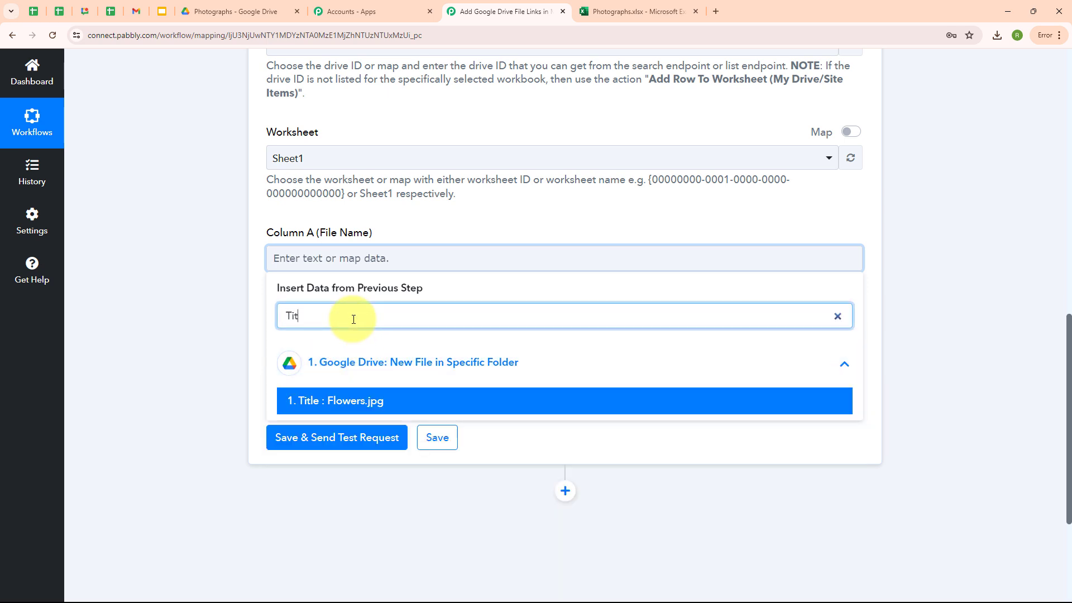
pyautogui.click(350, 400)
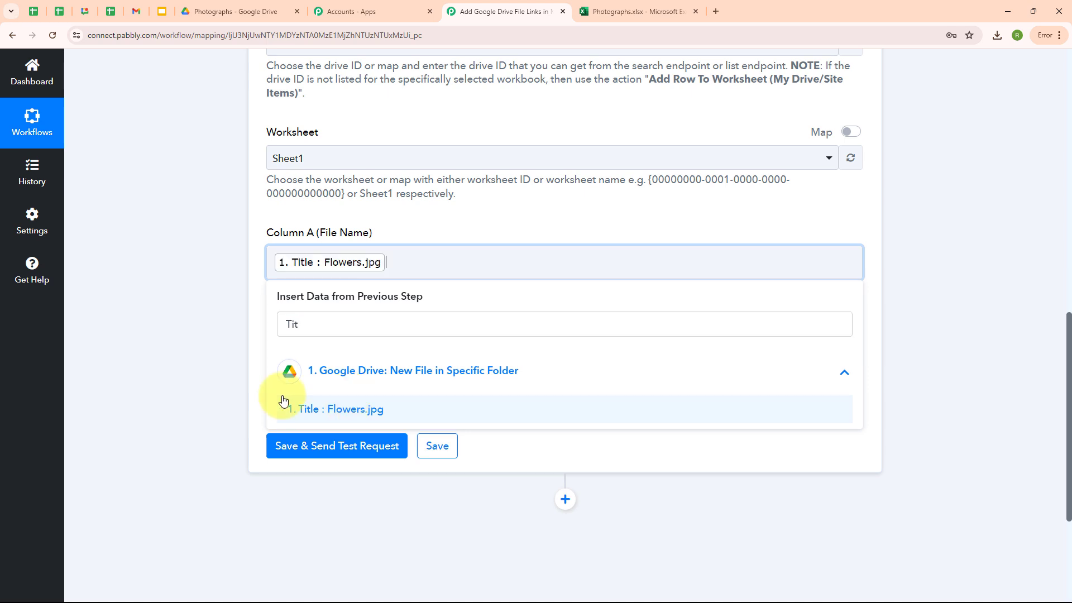
pyautogui.click(249, 333)
# Step: Map Column B (File Link) to the WebContentLink value from the Google Drive trigger
pyautogui.click(313, 349)
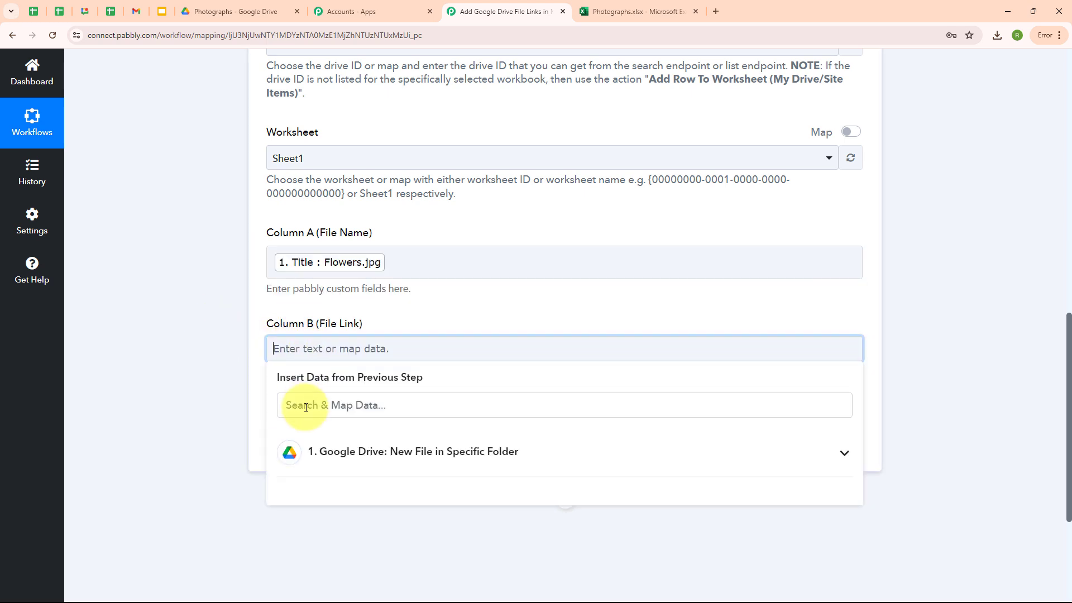
pyautogui.click(383, 455)
pyautogui.click(376, 525)
pyautogui.click(193, 470)
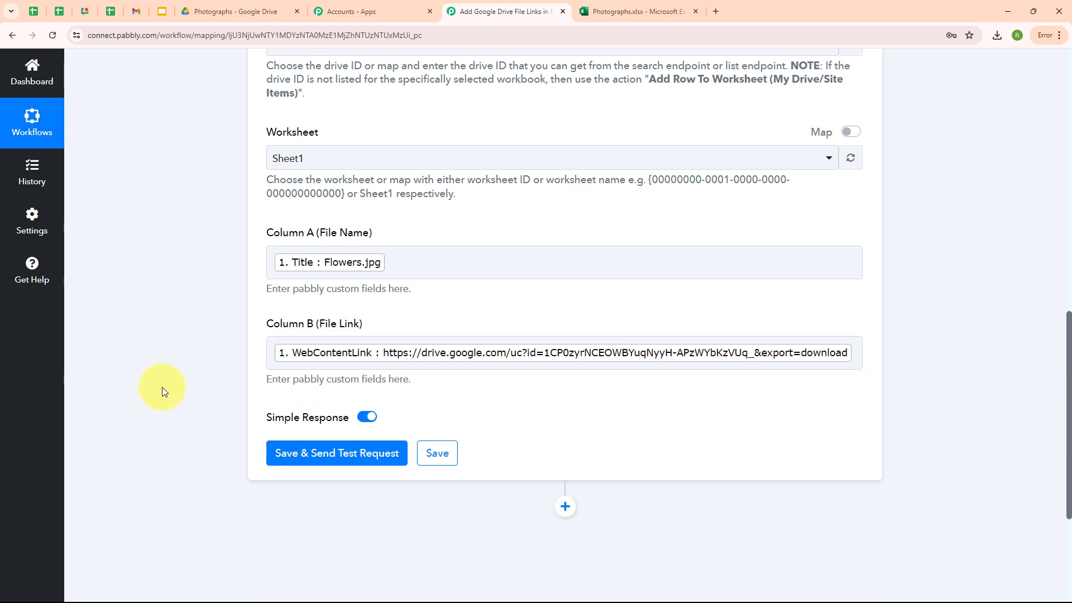
# Step: Save the Excel action with a test request and review the response received
pyautogui.scroll(3, 559, 335)
pyautogui.scroll(-4, 578, 333)
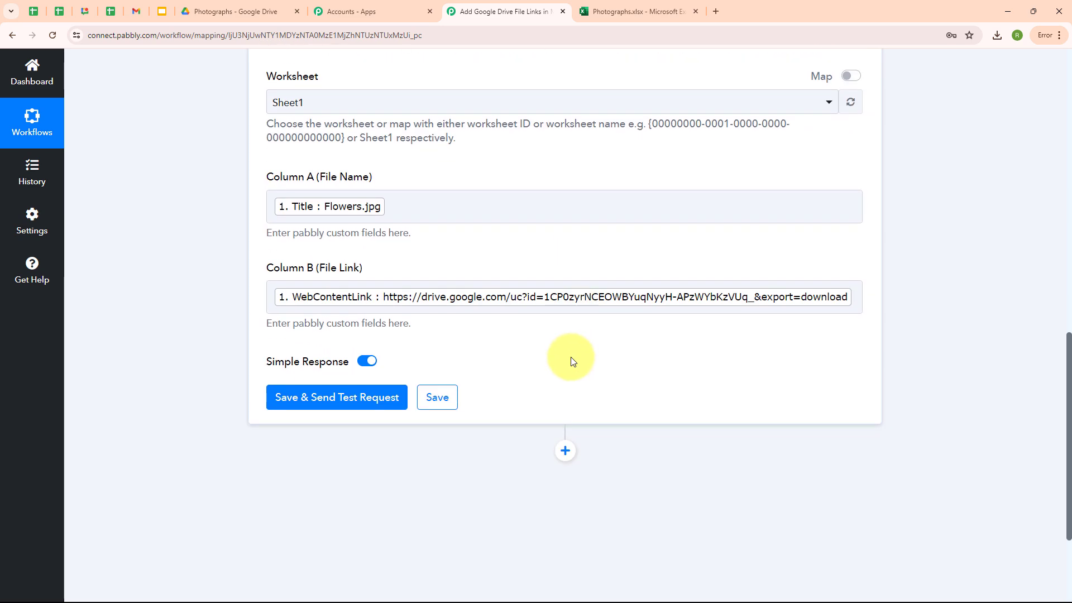
pyautogui.click(323, 403)
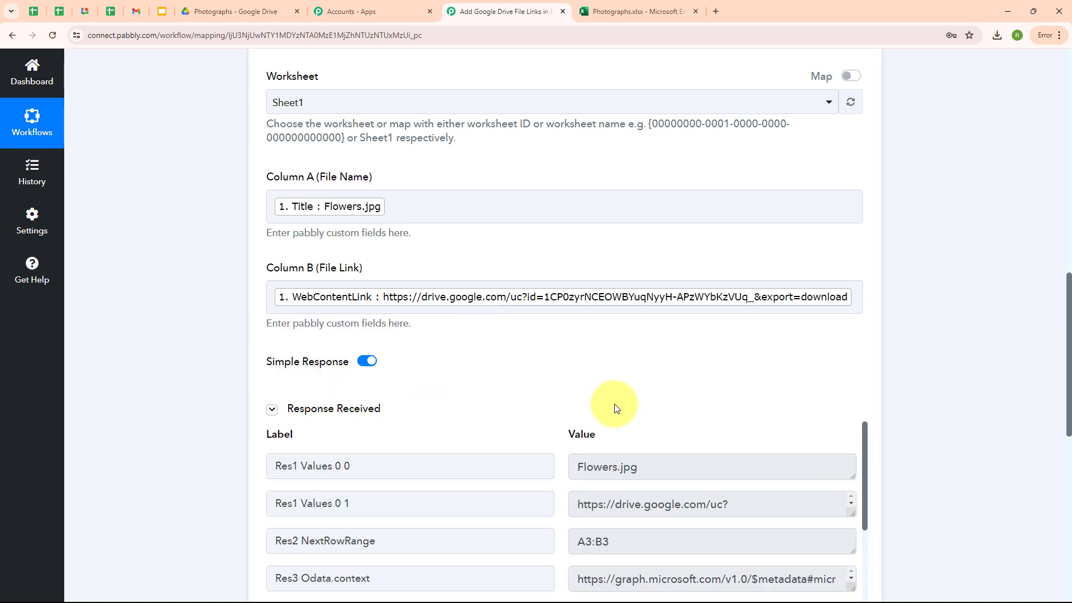
pyautogui.scroll(-5, 614, 407)
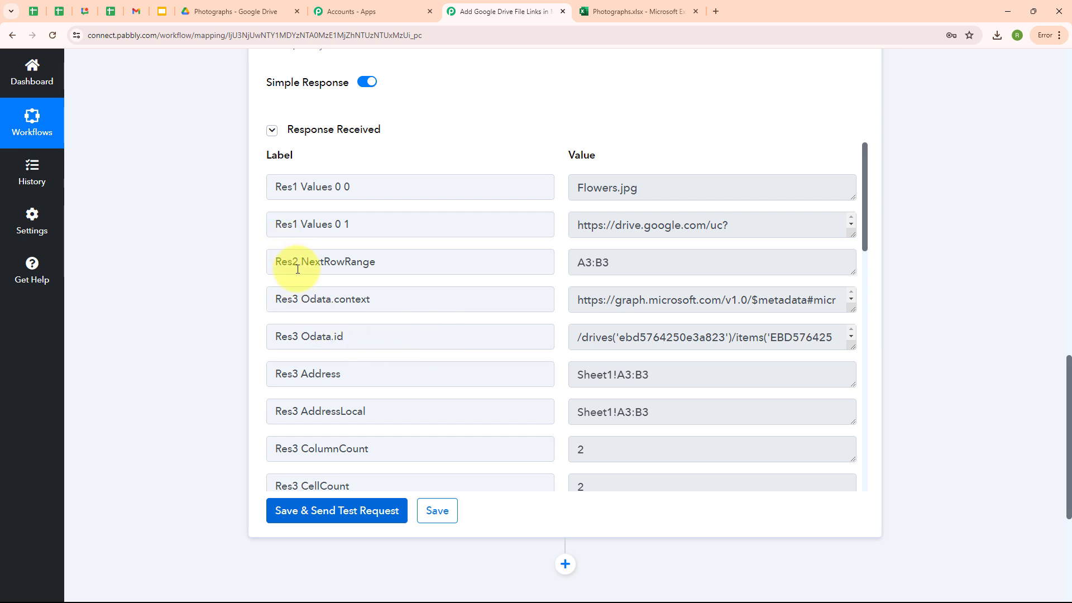
# Step: Check the Flowers.jpg name and link in the Photographs workbook in Excel, and return to the Pabbly Connect workflow
pyautogui.click(643, 10)
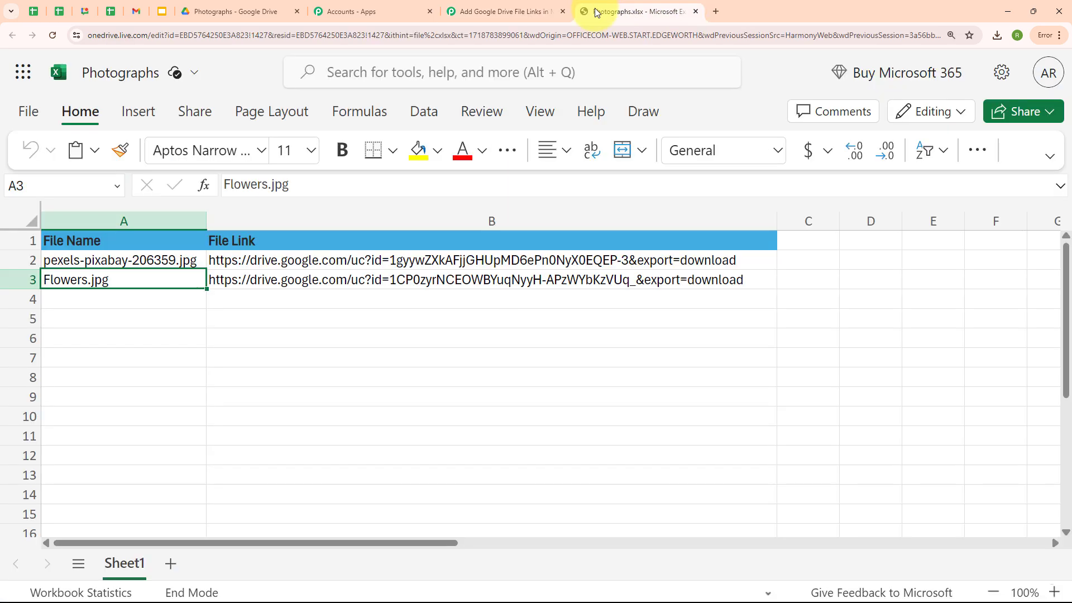
pyautogui.click(172, 296)
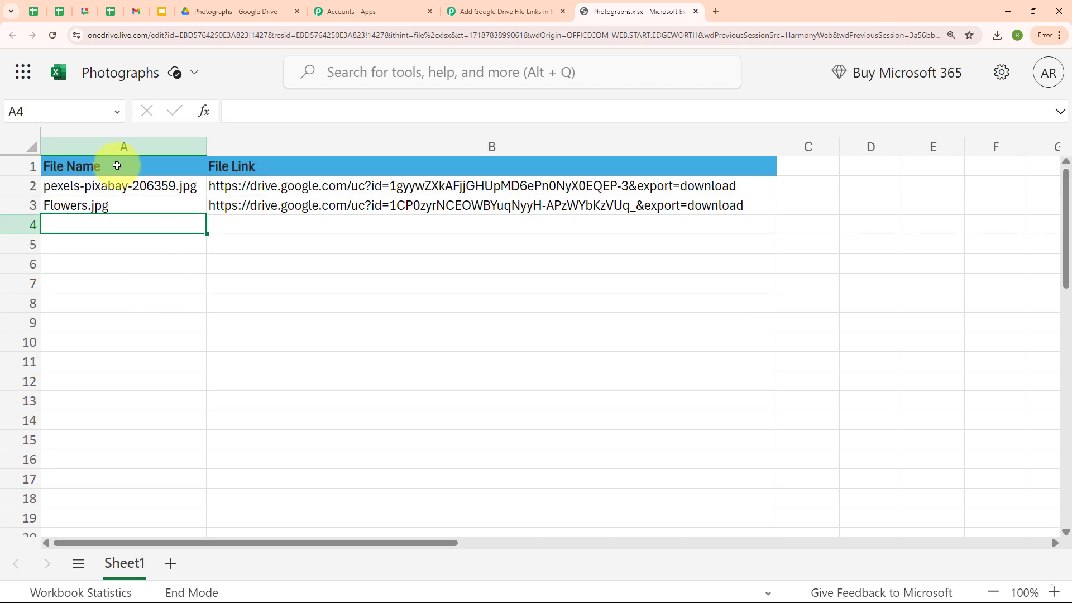
pyautogui.click(410, 211)
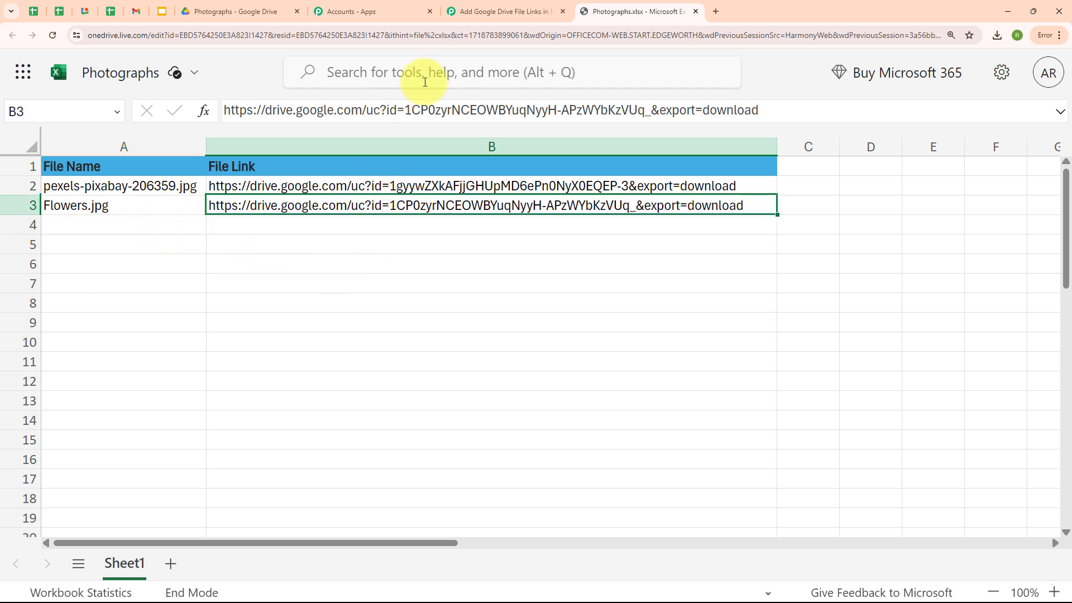
pyautogui.click(486, 13)
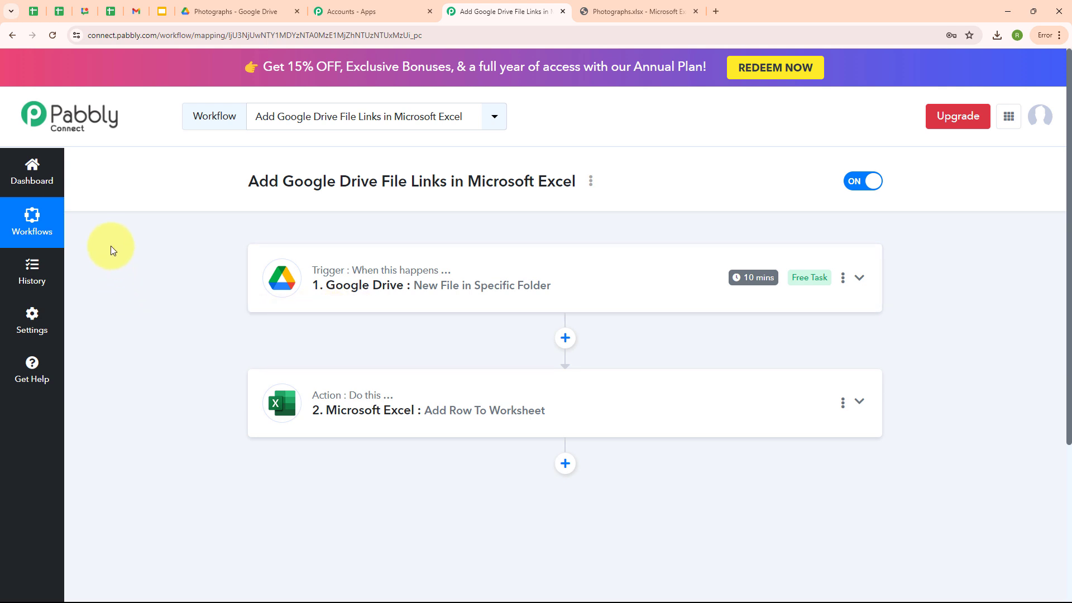
# Step: Switch to Google Drive and upload the Human Like Robot image from Downloads to the Photographs folder
pyautogui.click(233, 6)
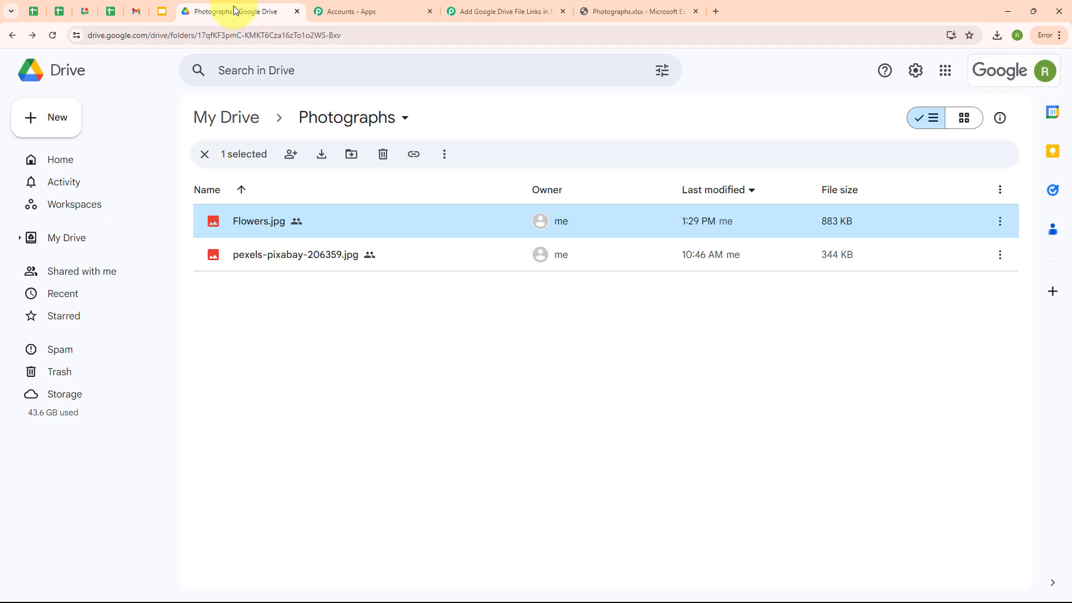
pyautogui.rightClick(421, 297)
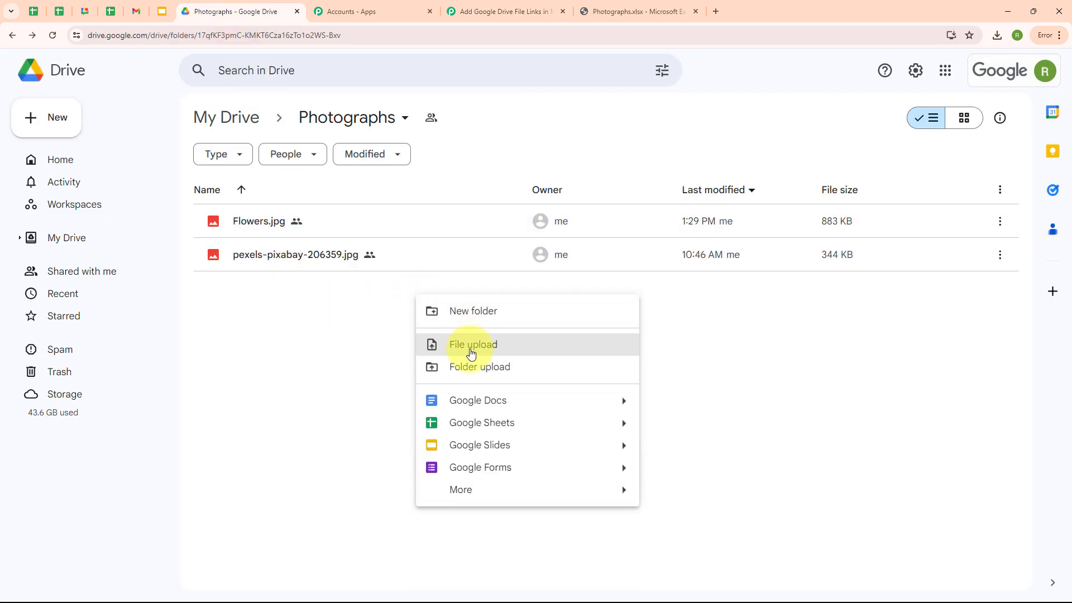
pyautogui.click(498, 350)
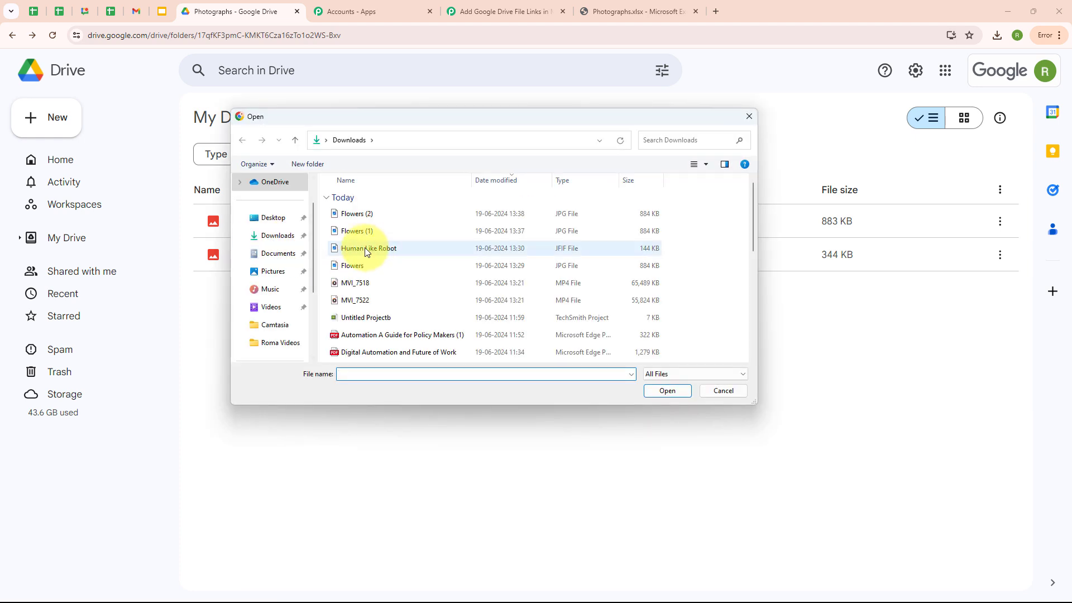
pyautogui.doubleClick(371, 251)
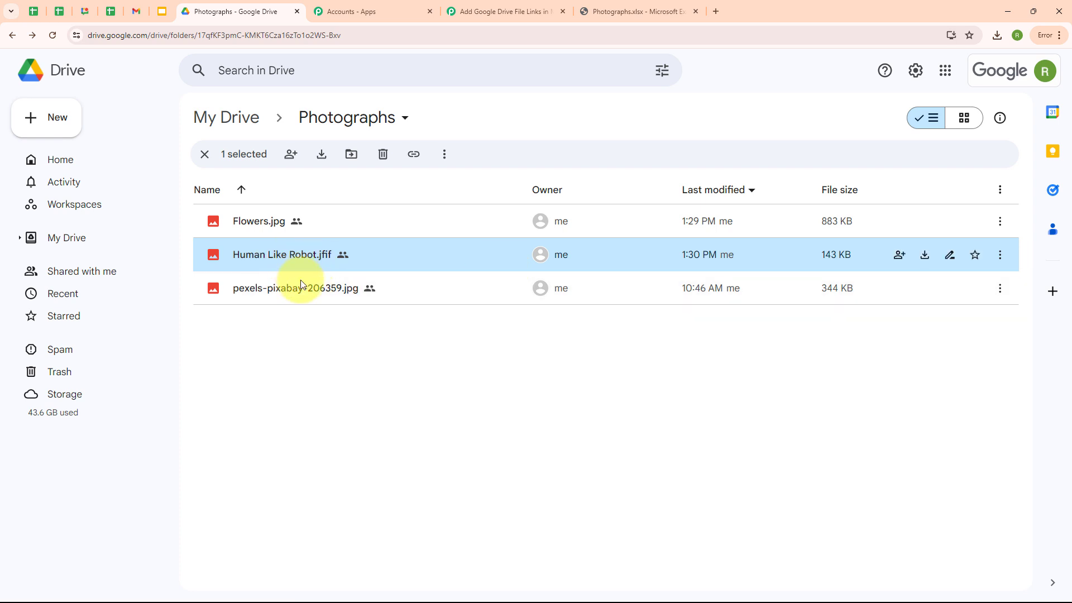
# Step: Reload the Photographs workbook in Excel, check row 4, and look at the trigger's polling interval in the Pabbly Connect workflow
pyautogui.click(638, 14)
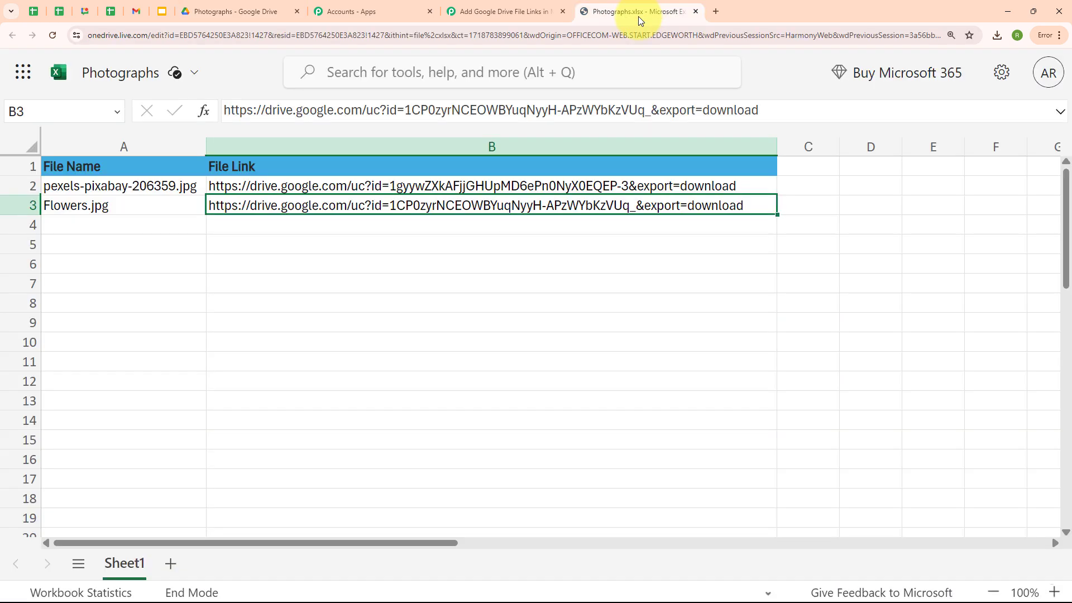
pyautogui.click(52, 36)
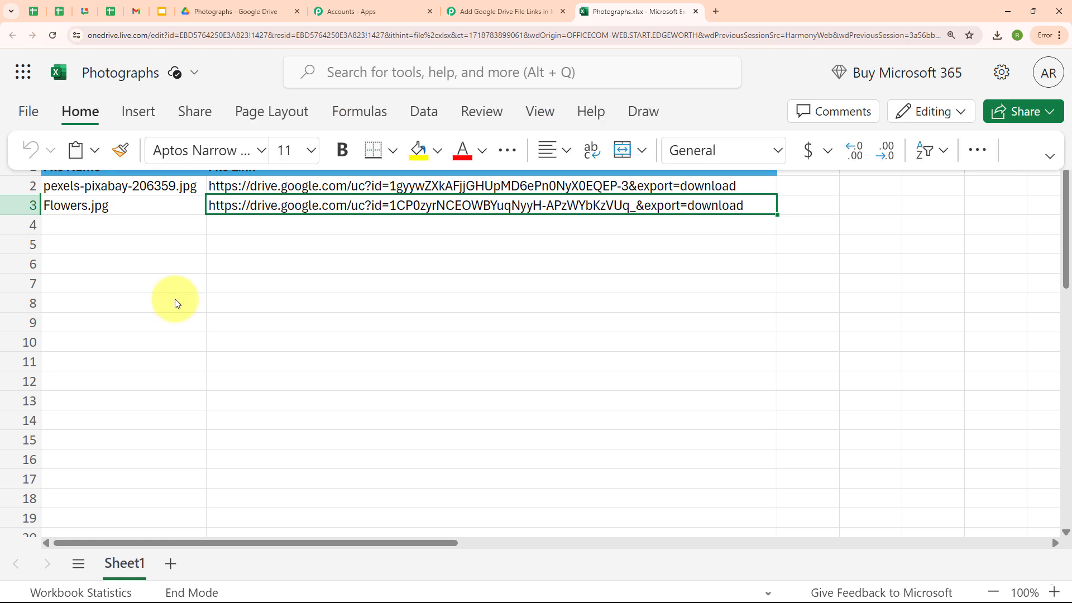
pyautogui.click(175, 298)
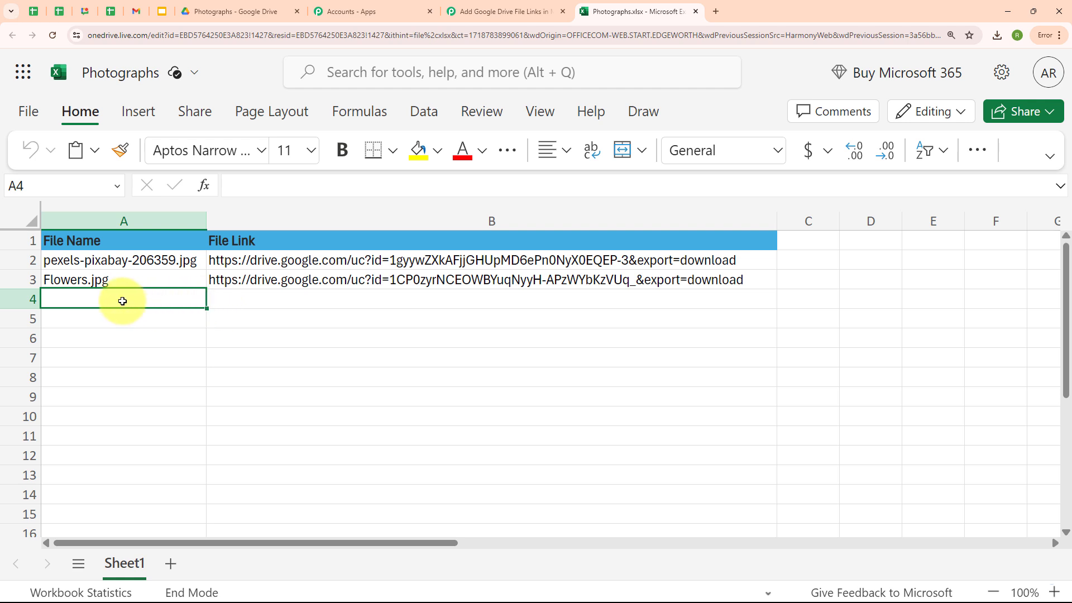
pyautogui.click(485, 7)
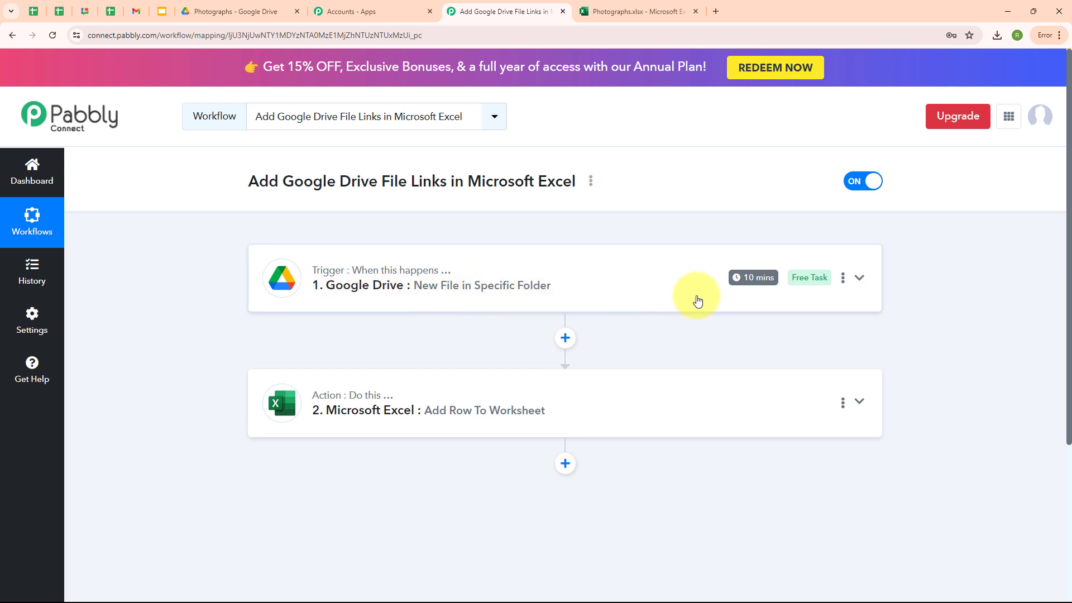
pyautogui.moveTo(732, 282)
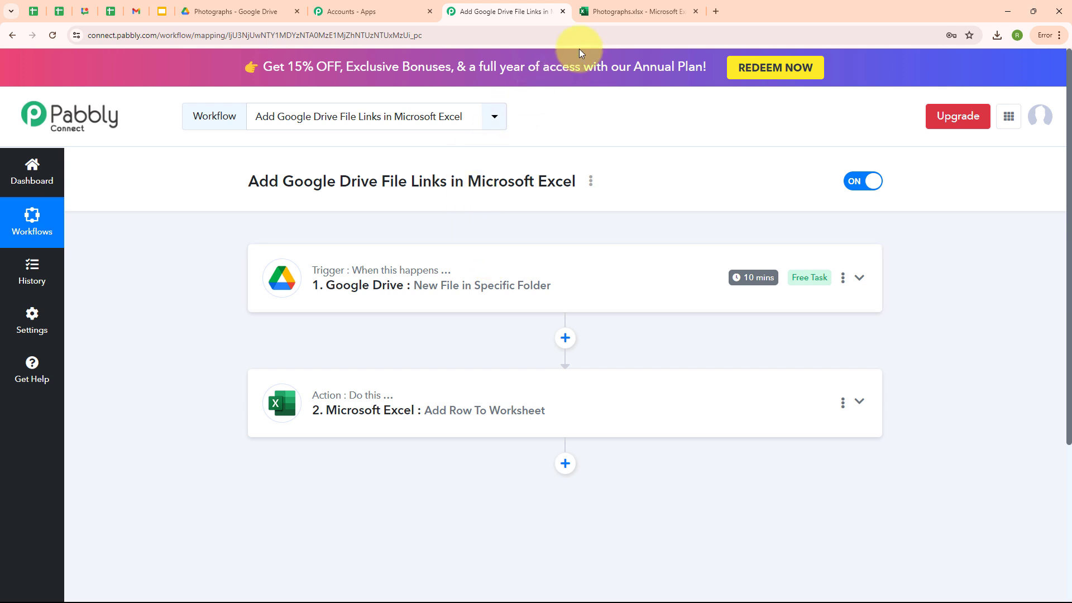
# Step: Check the Excel workbook again for the uploaded robot image's name and link, and return to the Pabbly Connect workflow
pyautogui.click(621, 13)
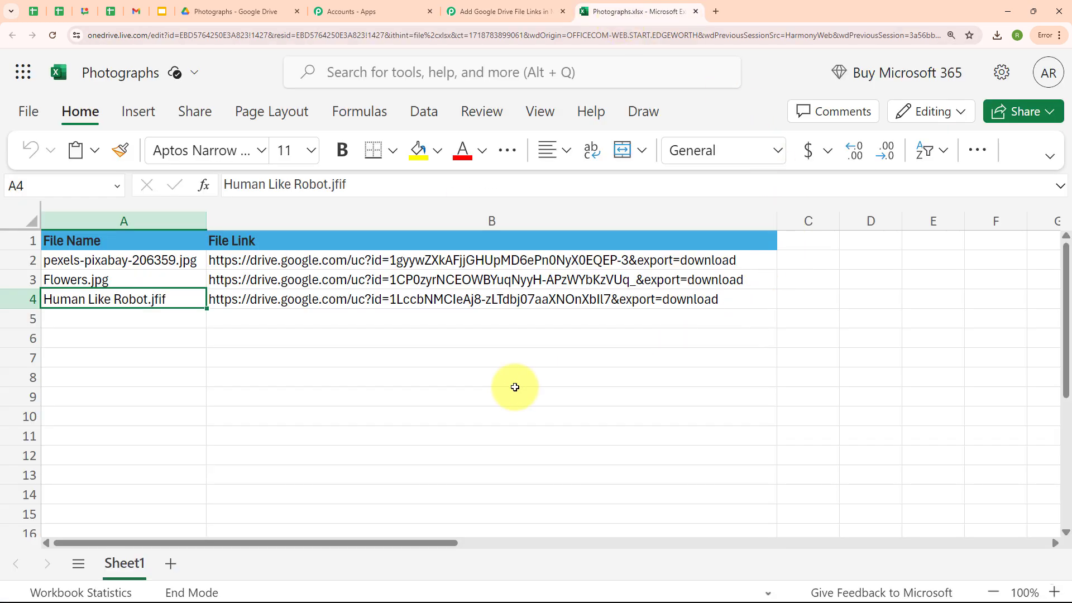
pyautogui.click(114, 321)
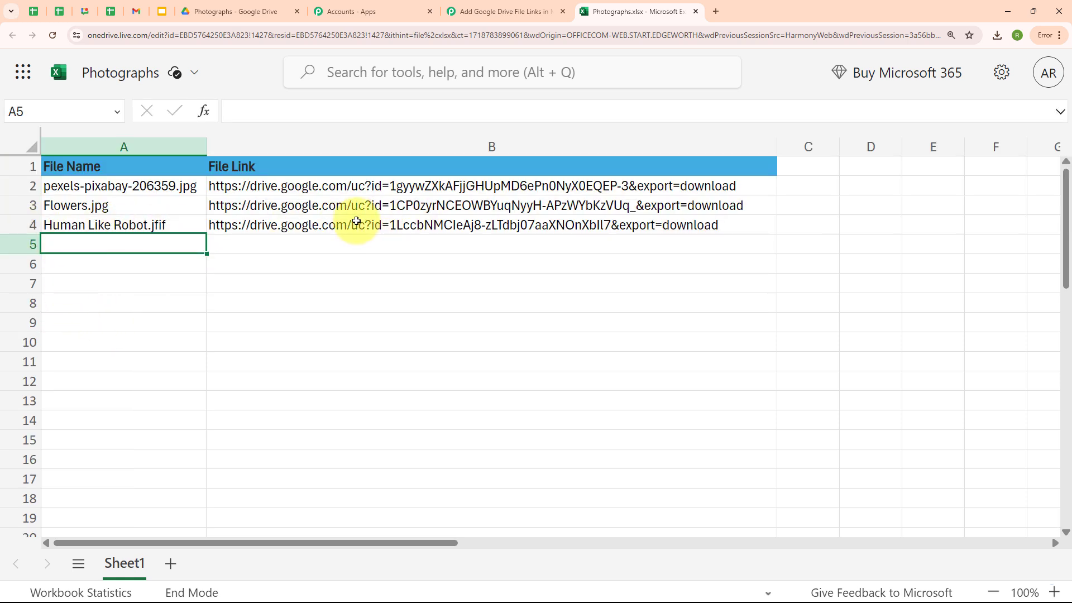
pyautogui.click(496, 15)
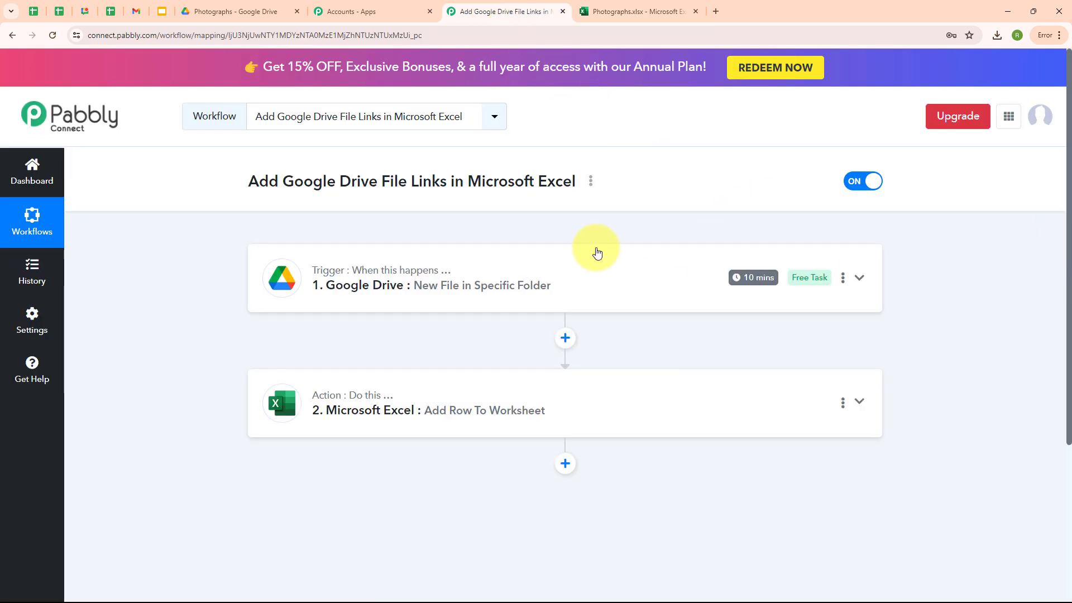
pyautogui.moveTo(293, 281)
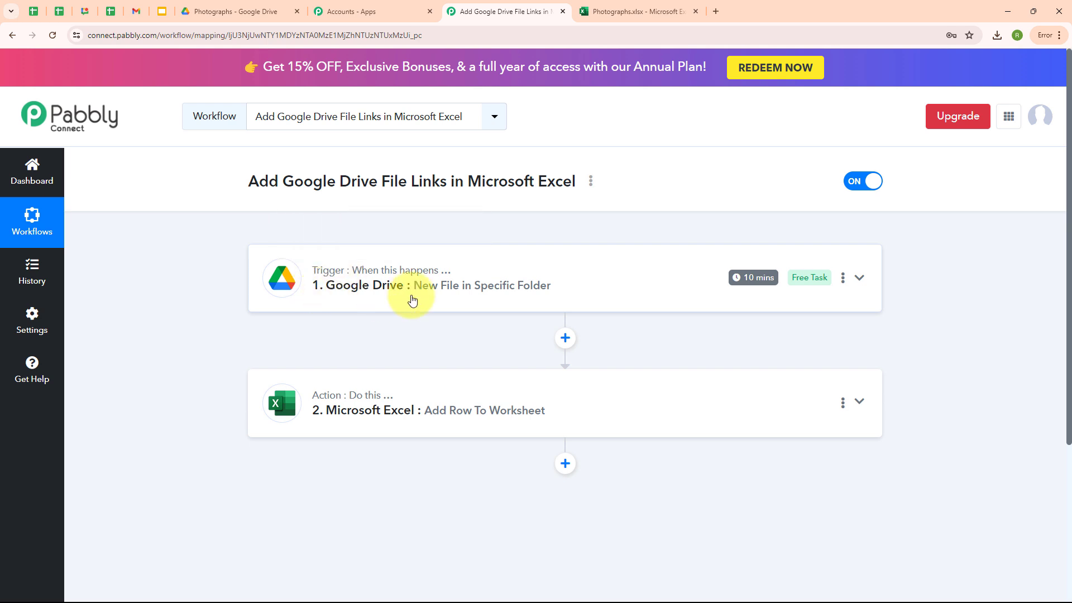